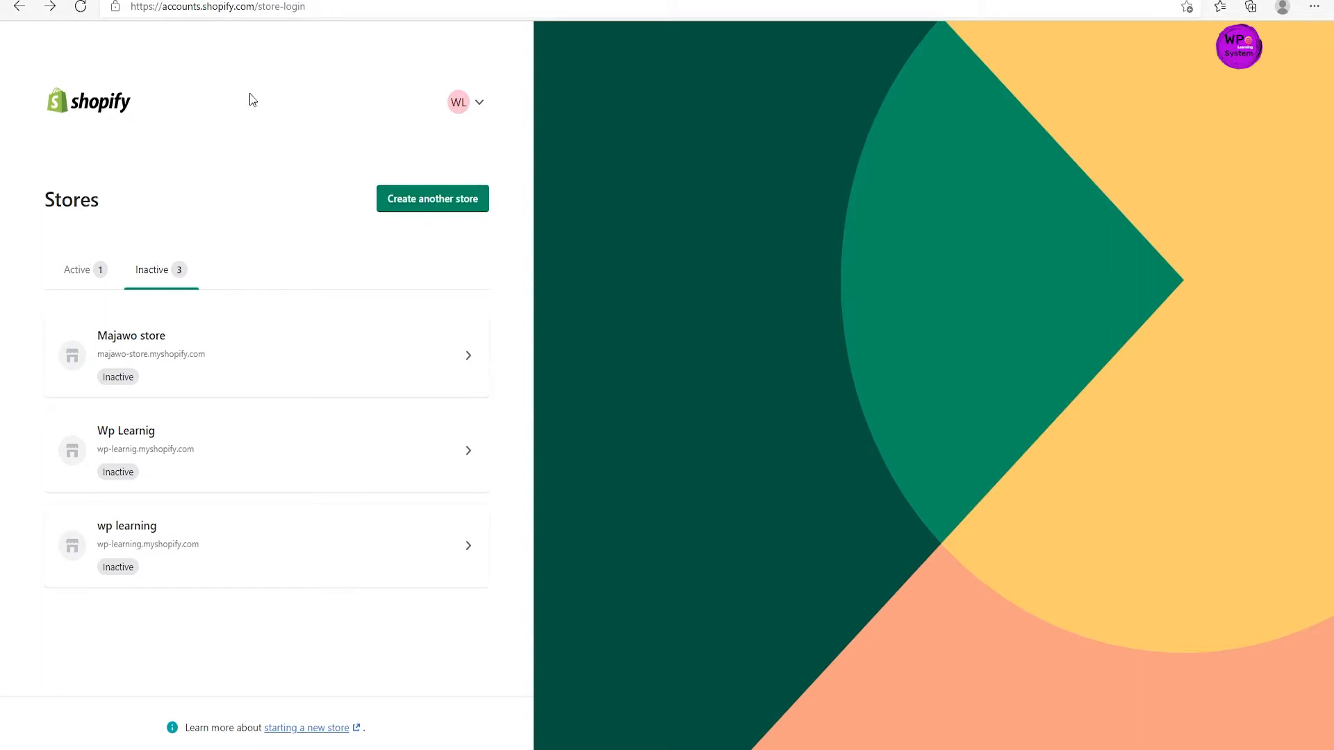
Open the admin of the active store wp learning store and view its Online Store themes
left_click(68, 276)
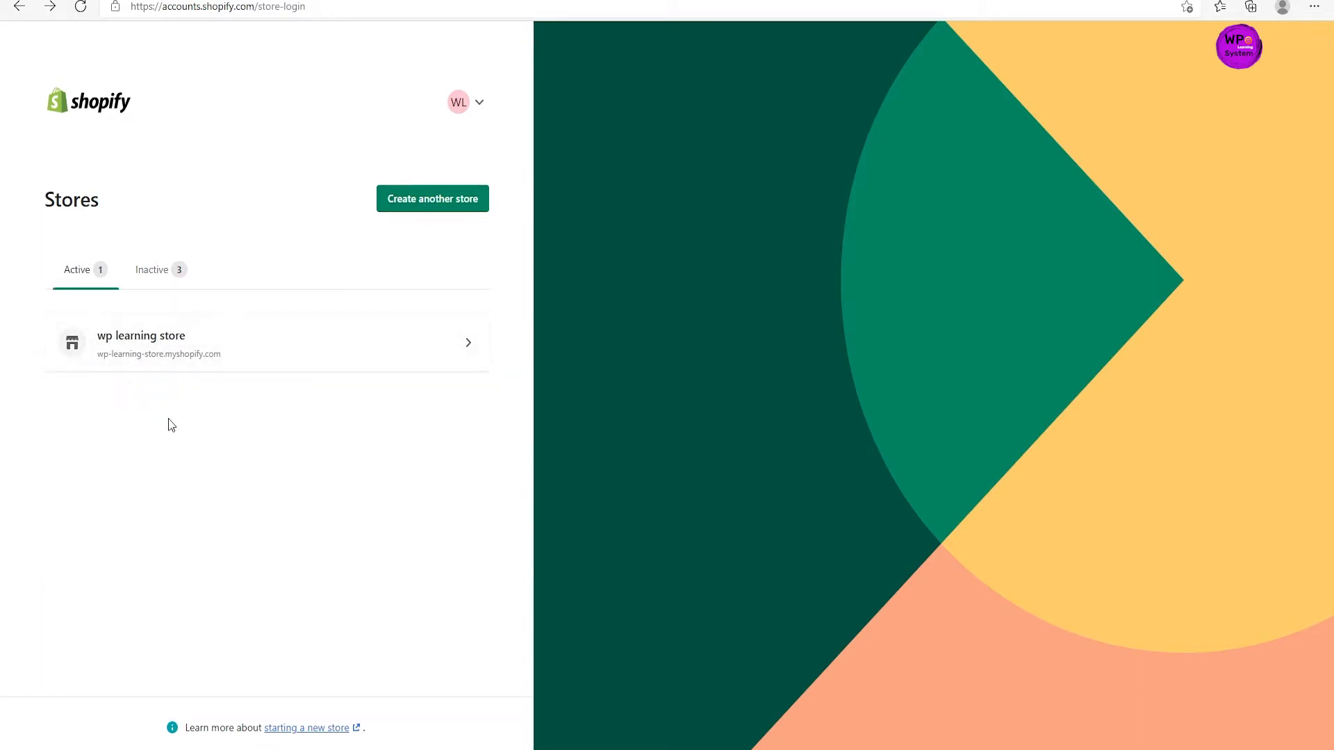
left_click(138, 356)
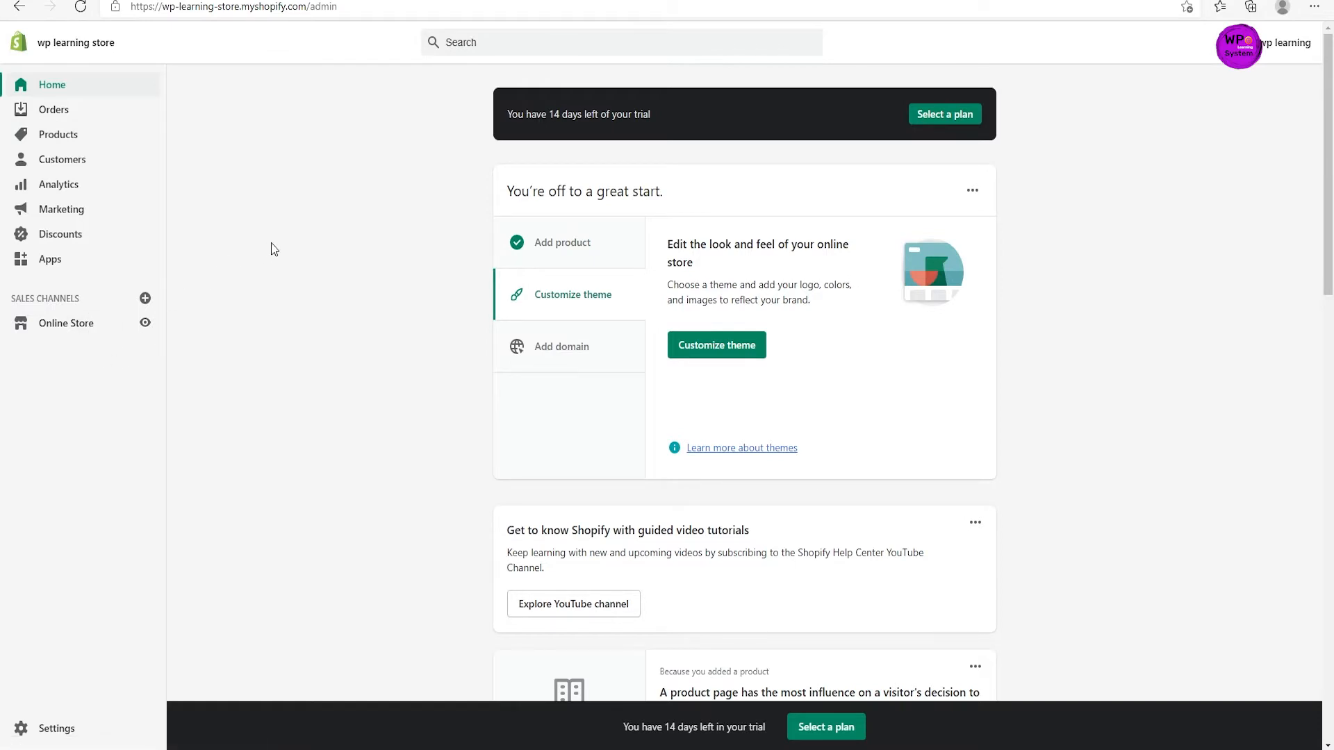
left_click(57, 323)
left_click(123, 337)
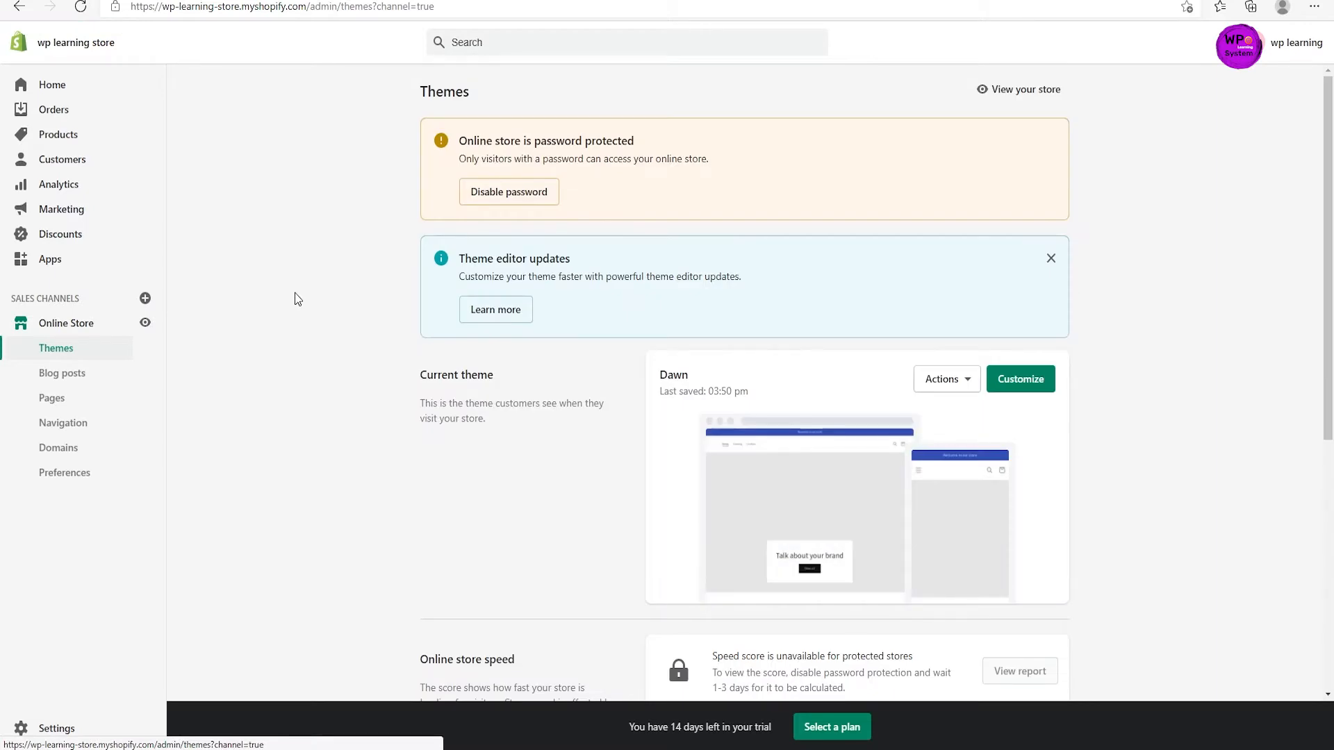
Open the Formal Shoes product from the store's product list
left_click(47, 142)
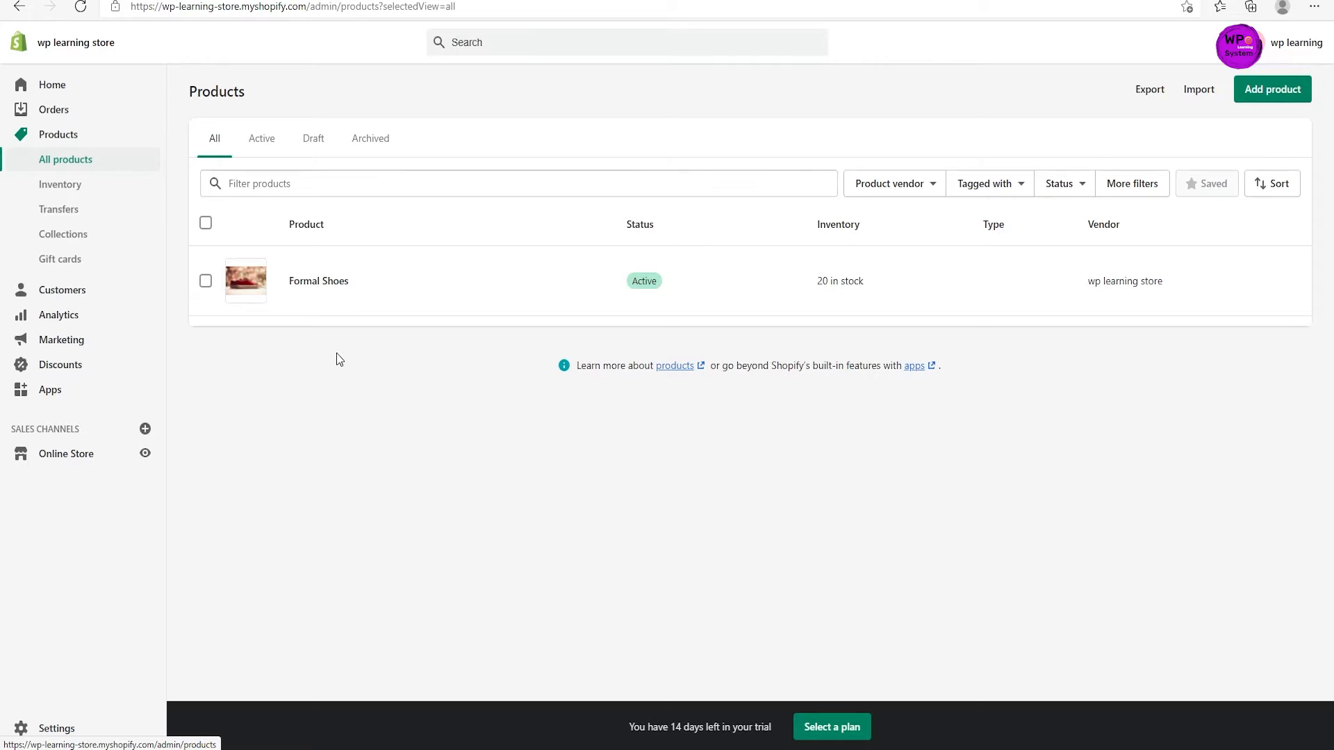
left_click(325, 297)
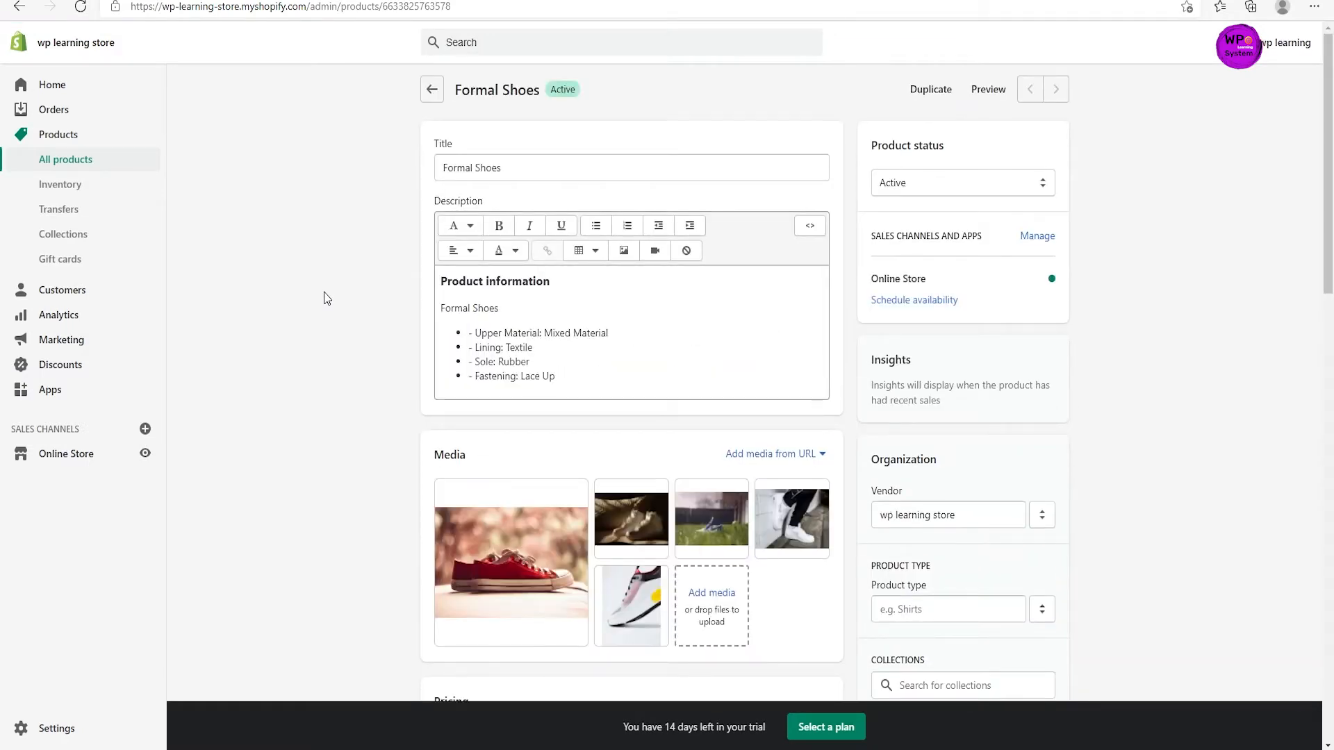
left_click(516, 170)
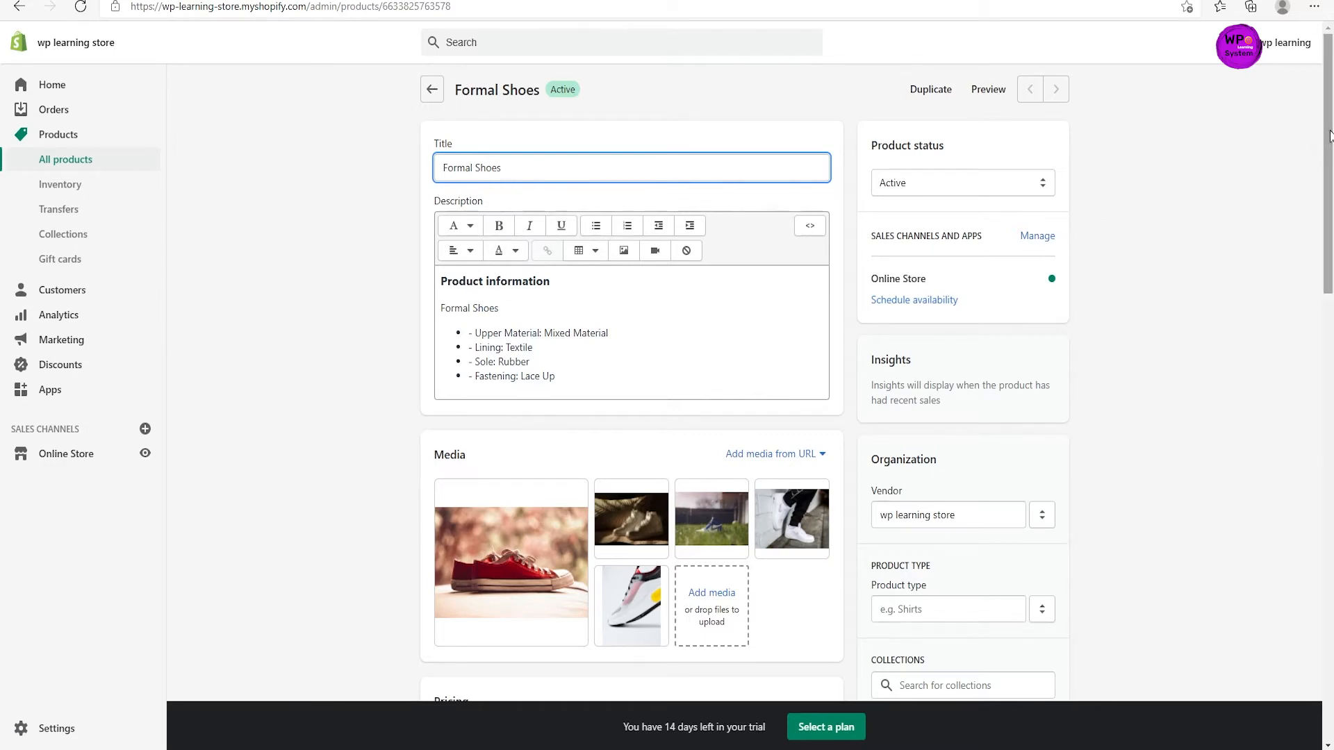
Edit the product's search engine listing and extend its page title to "Formal Shoes in winter"
left_click_drag(1328, 139, 1330, 584)
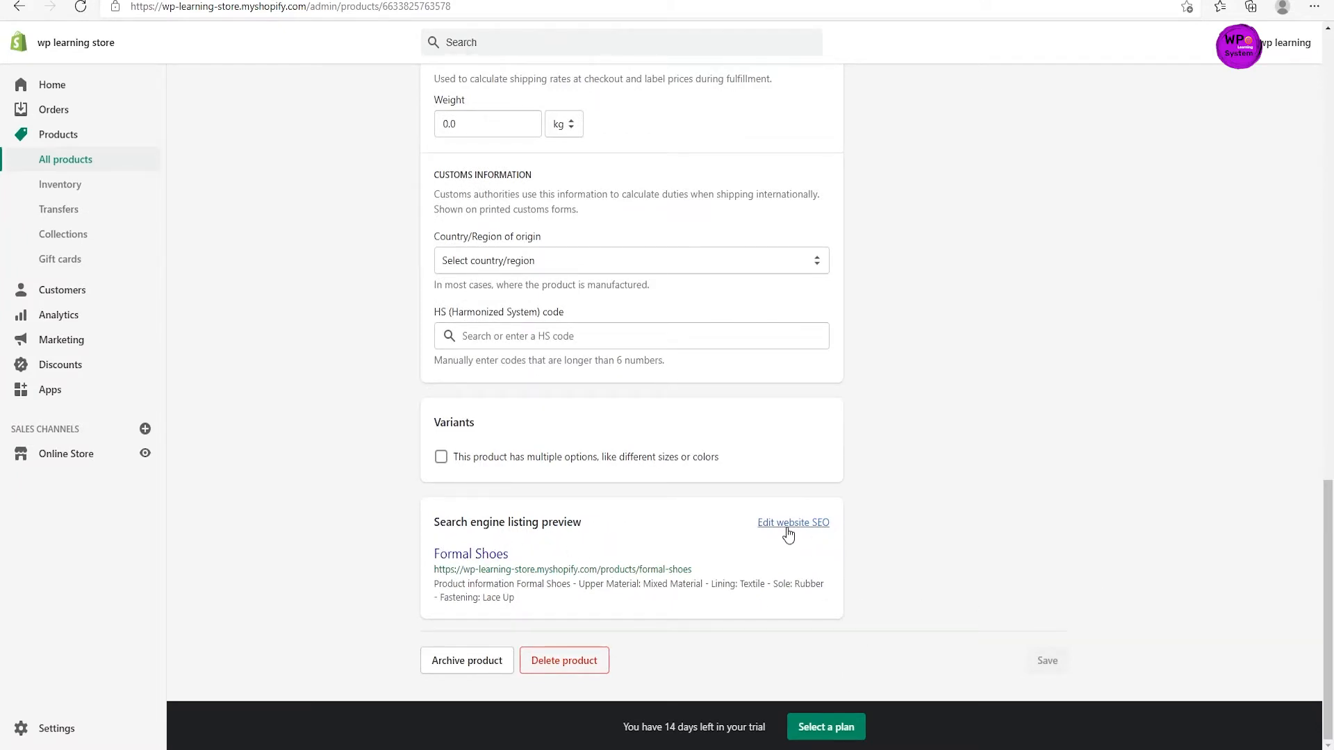
left_click(787, 528)
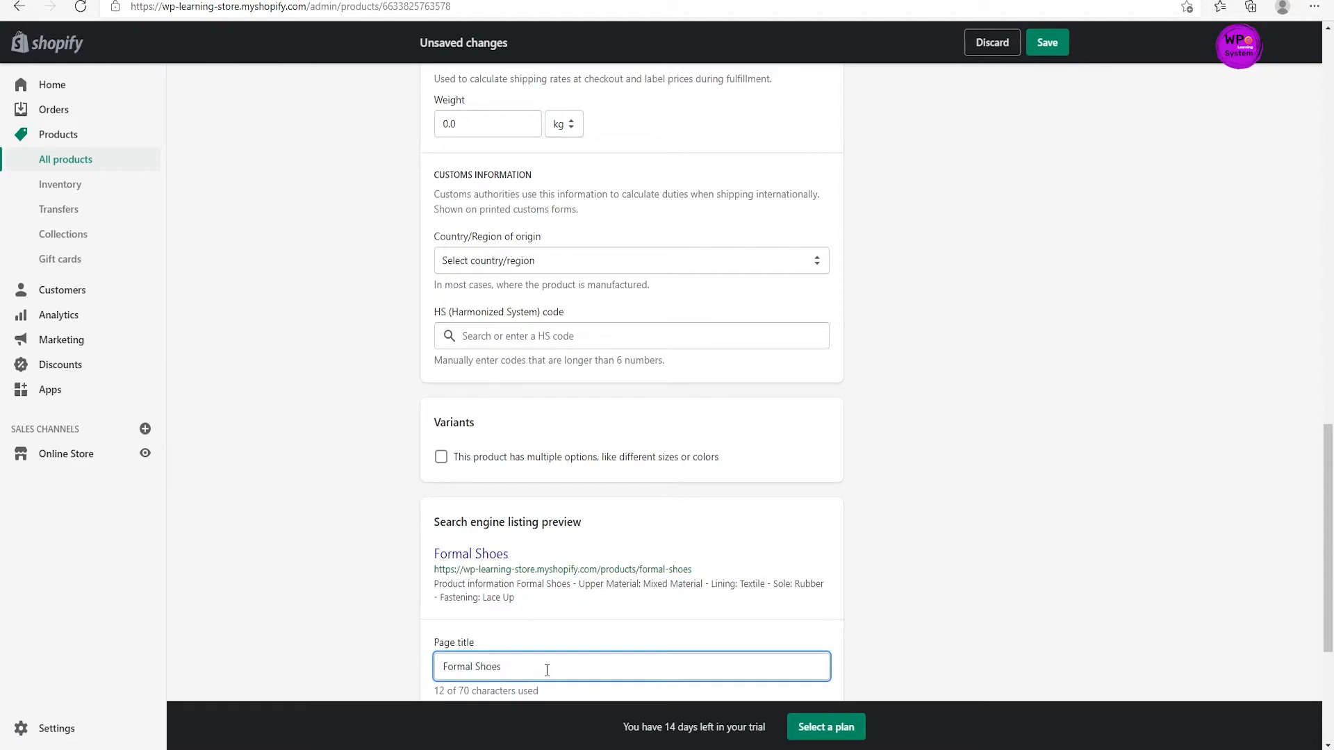
type("in winter")
scroll(723, 614, "down", 4)
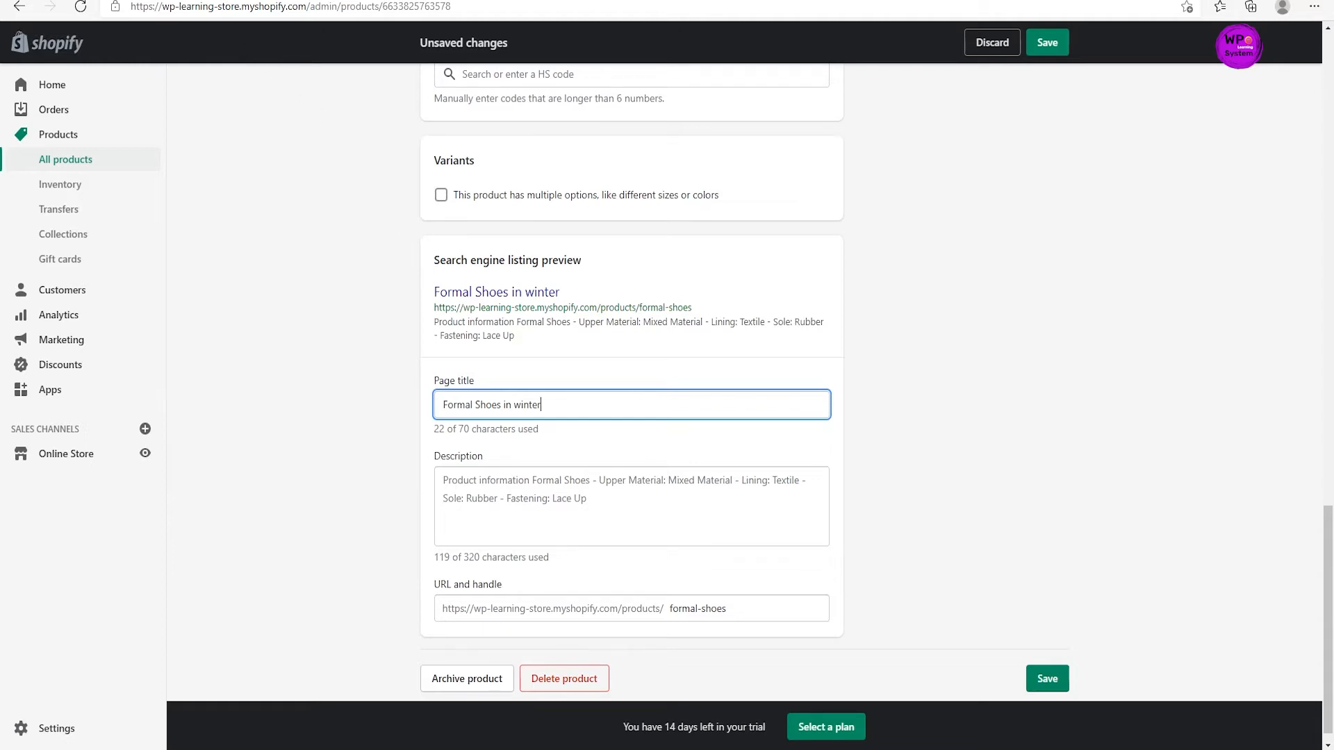
Search the web for "formal shoes" in a new browser tab
key("ctrl+t")
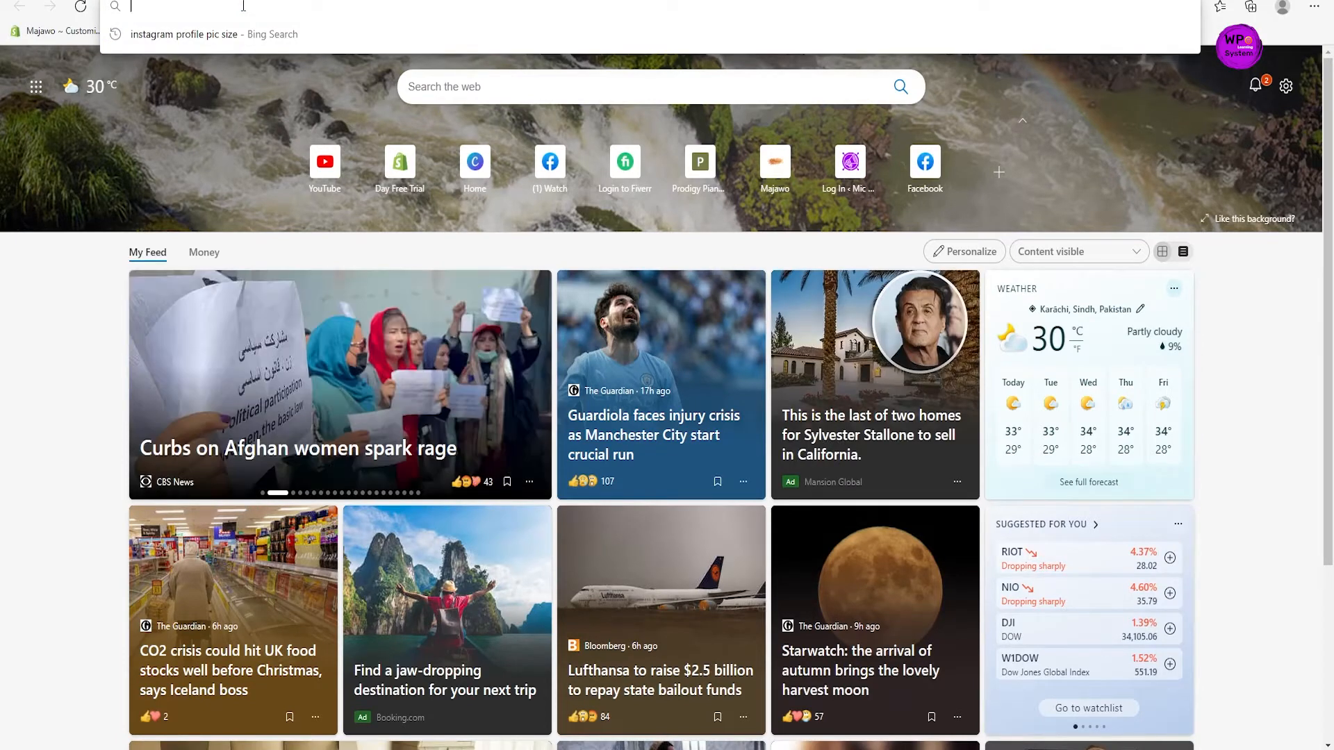
type("f")
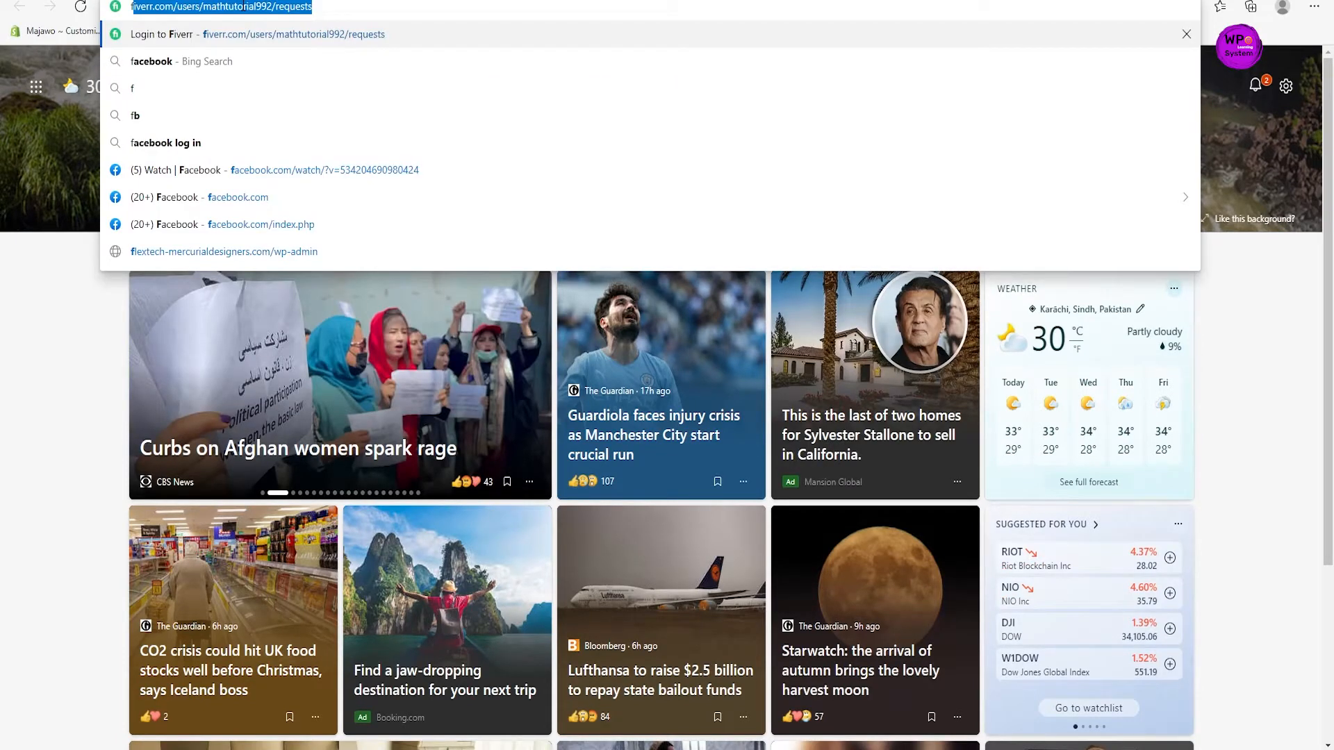
type("orm")
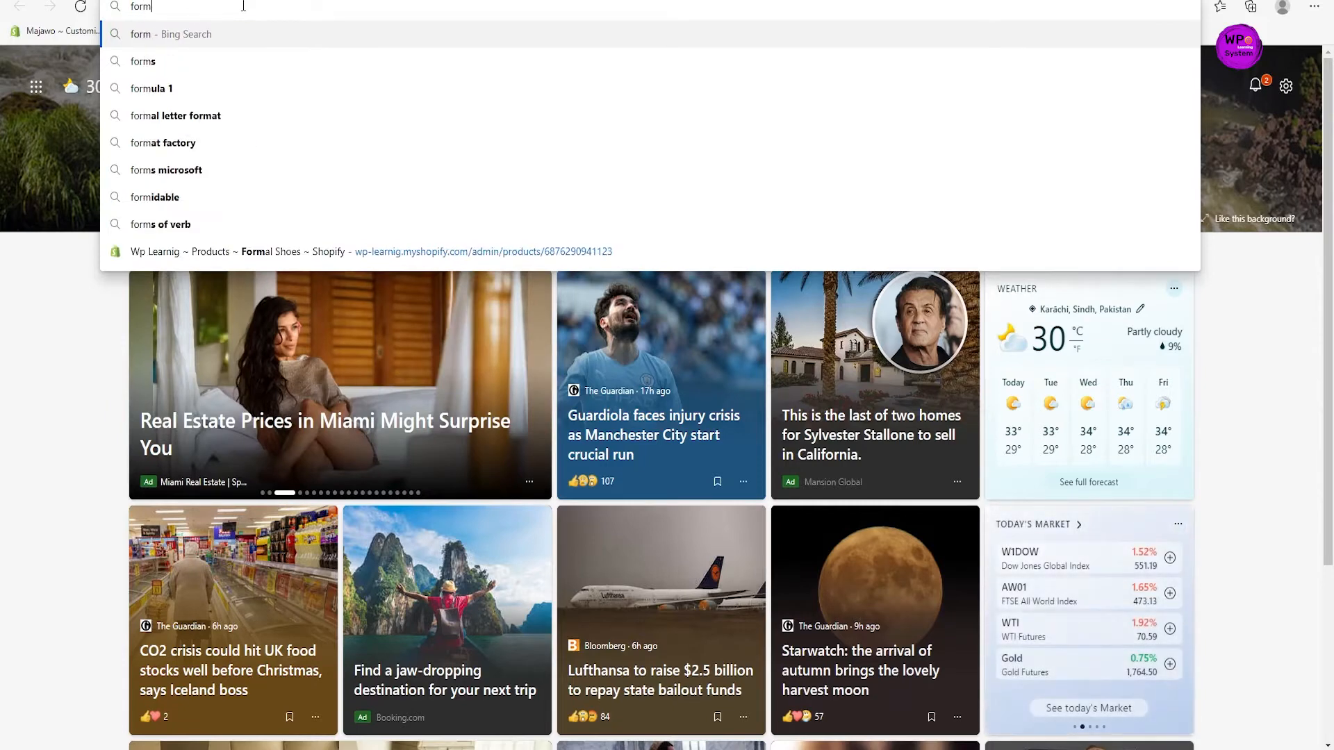
type("al s")
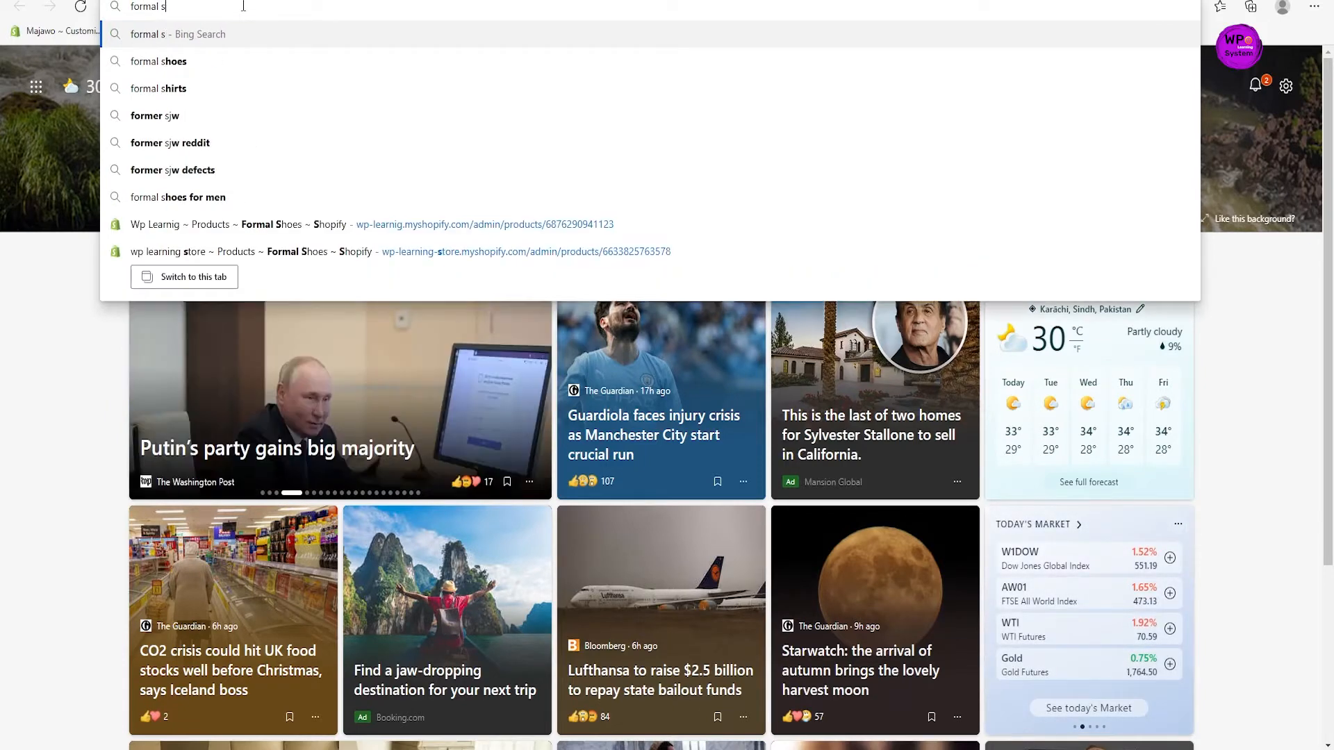
type("hpoes")
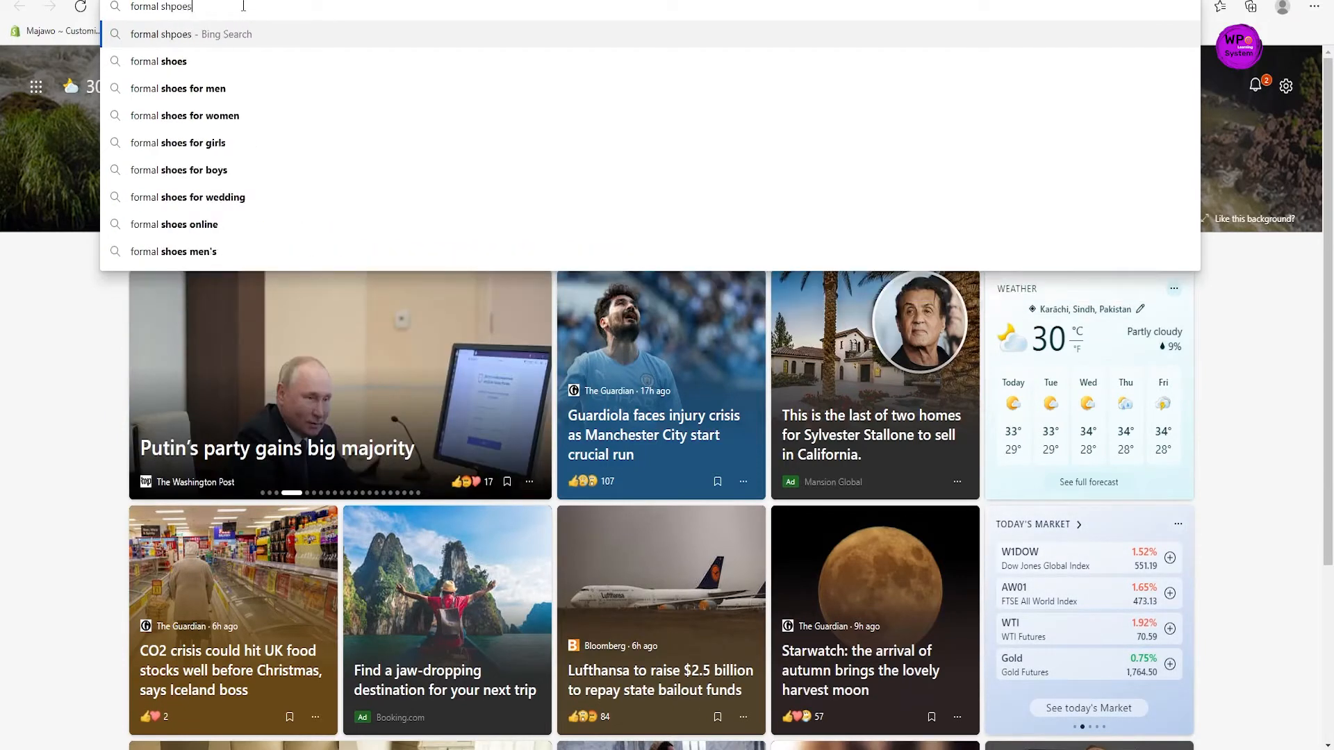
key("BackSpace")
key("BackSpace")
key("BackSpace")
key("BackSpace")
type("oes")
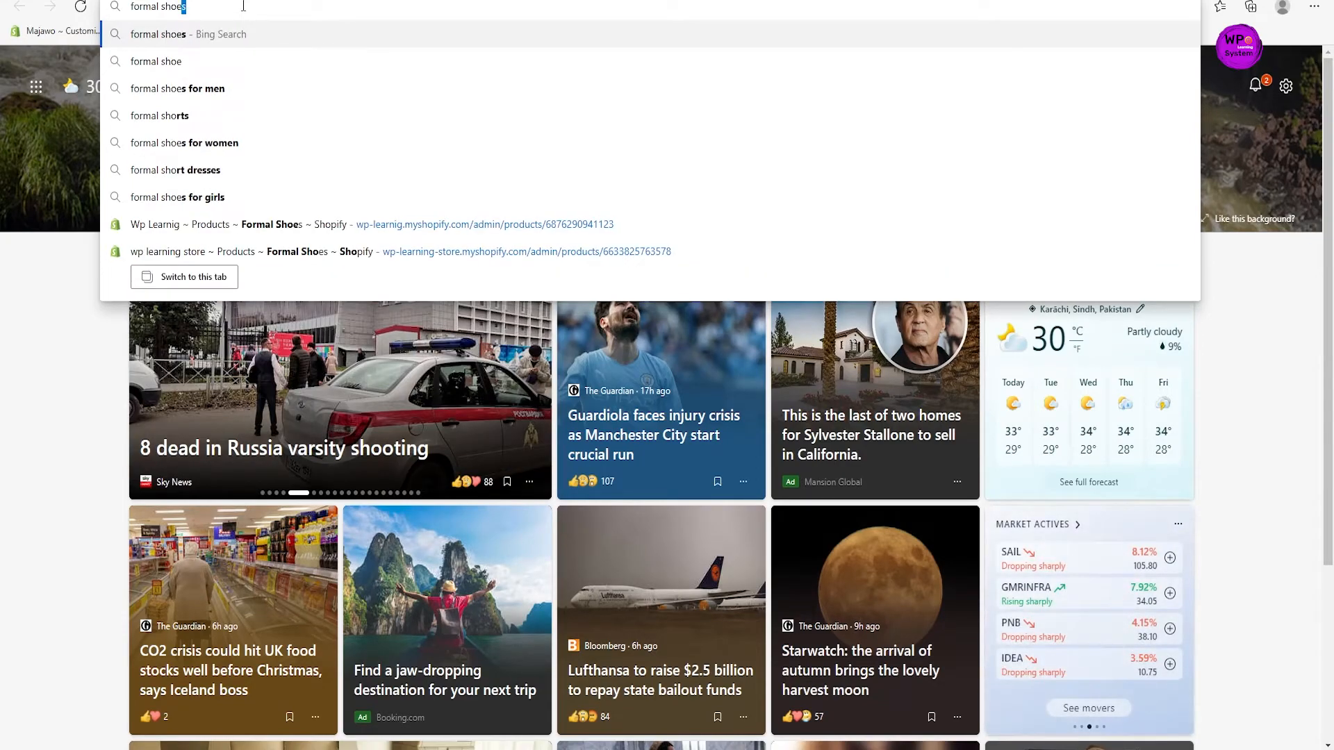
key("Return")
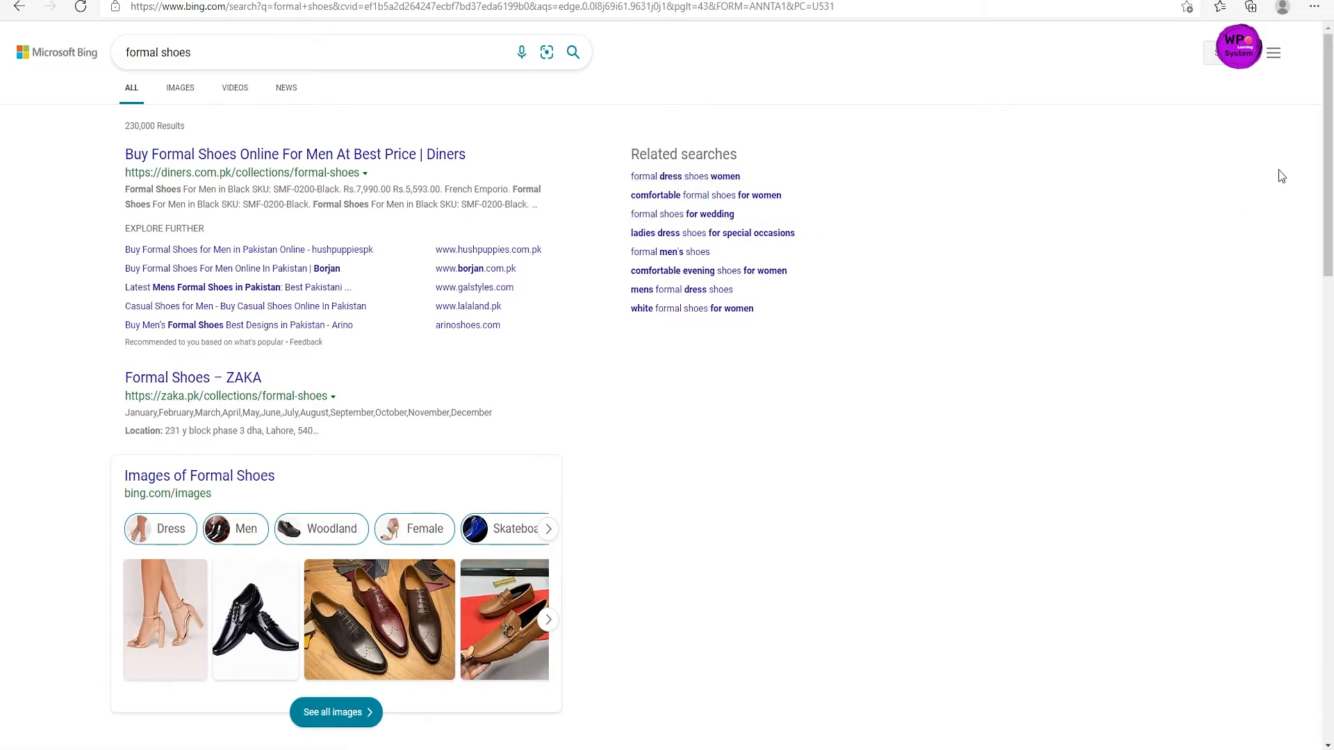
Examine how competing pages title their formal shoes listings in the search results, including the full image results
left_click_drag(1327, 137, 1327, 312)
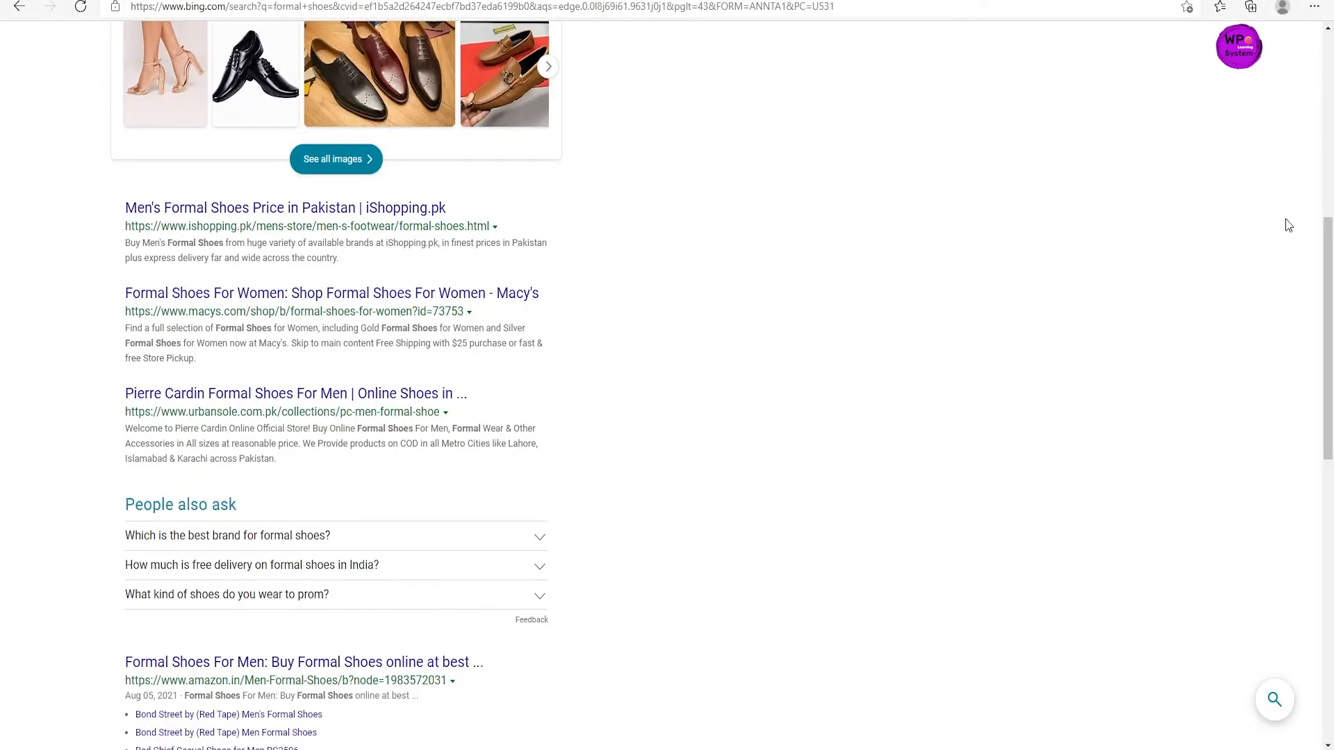
left_click_drag(1327, 266, 1328, 451)
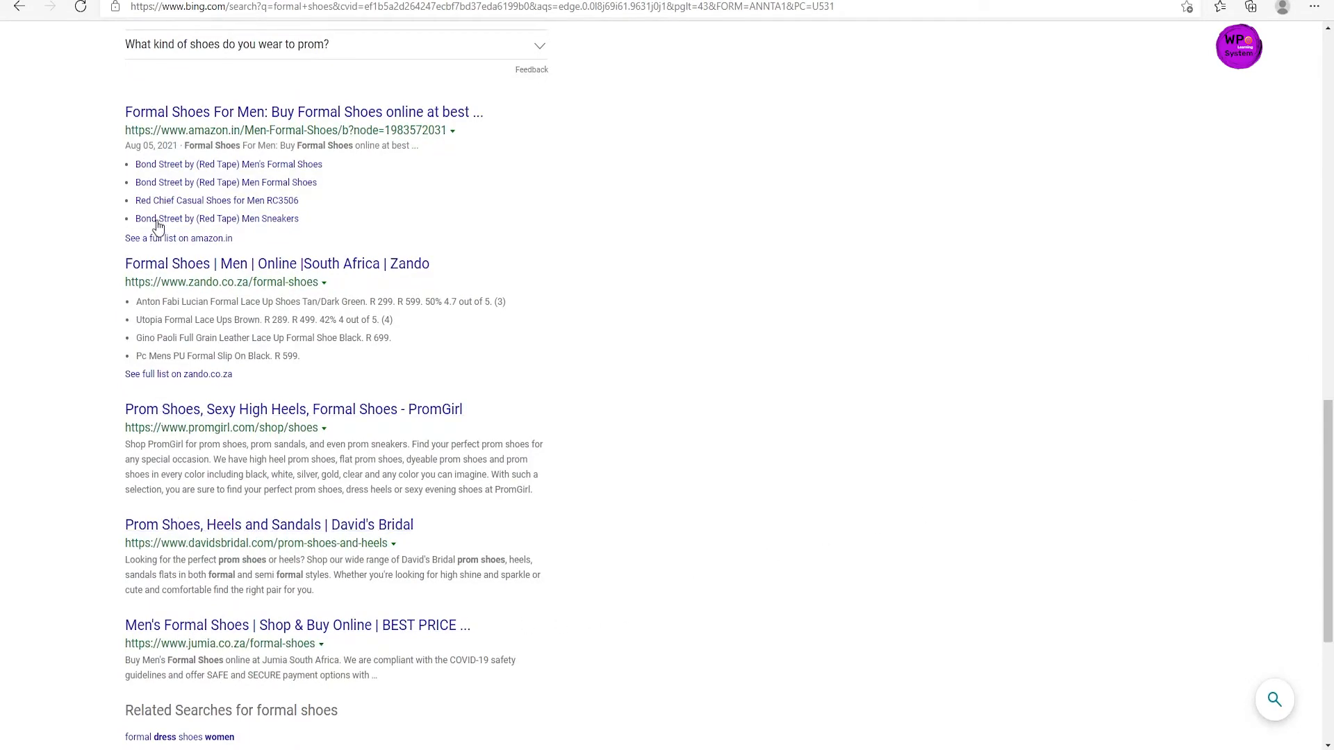
left_click_drag(1329, 406, 1298, 128)
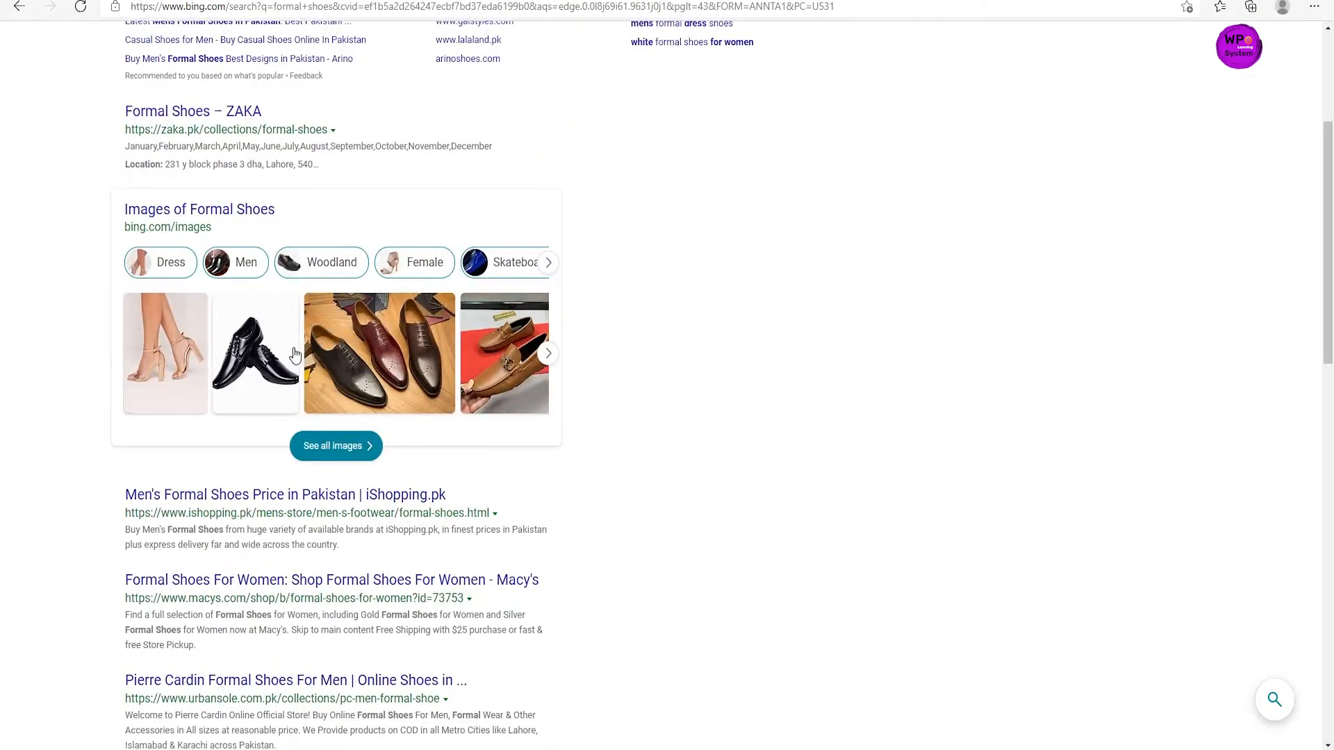
left_click(547, 354)
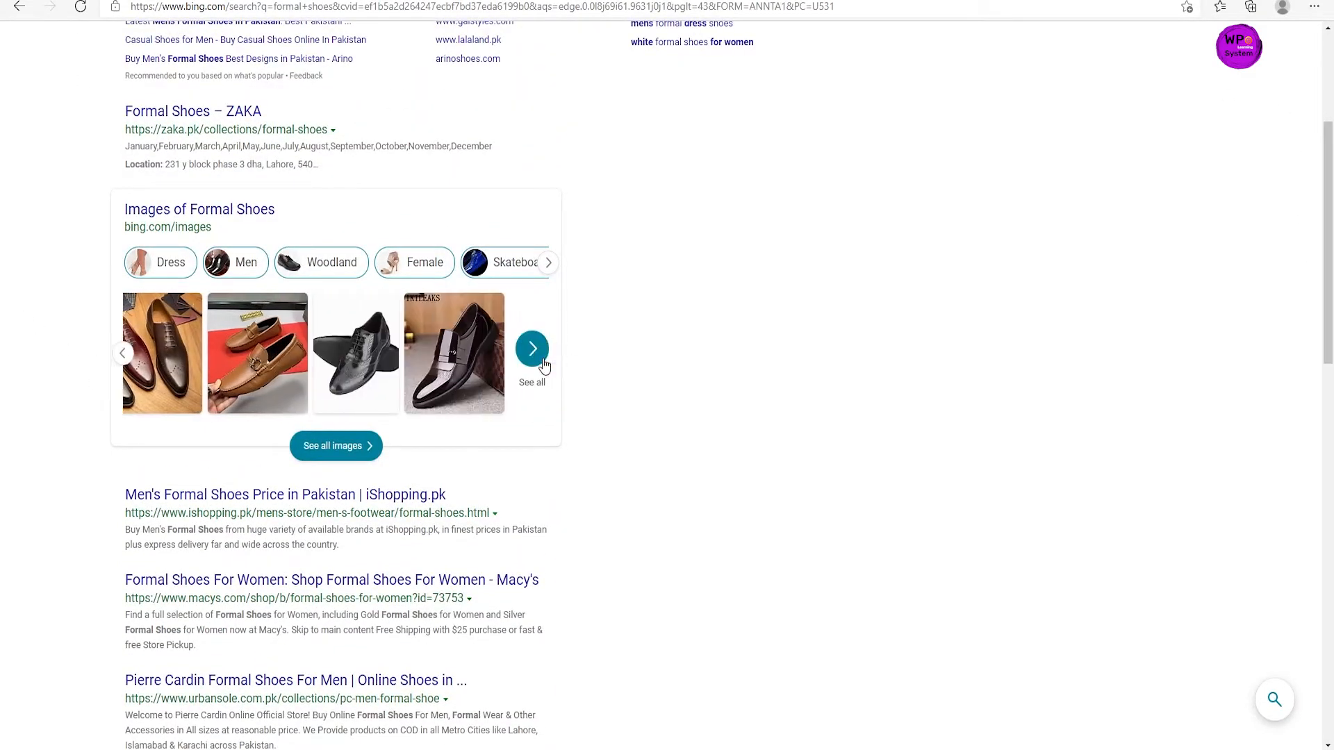
left_click(542, 363)
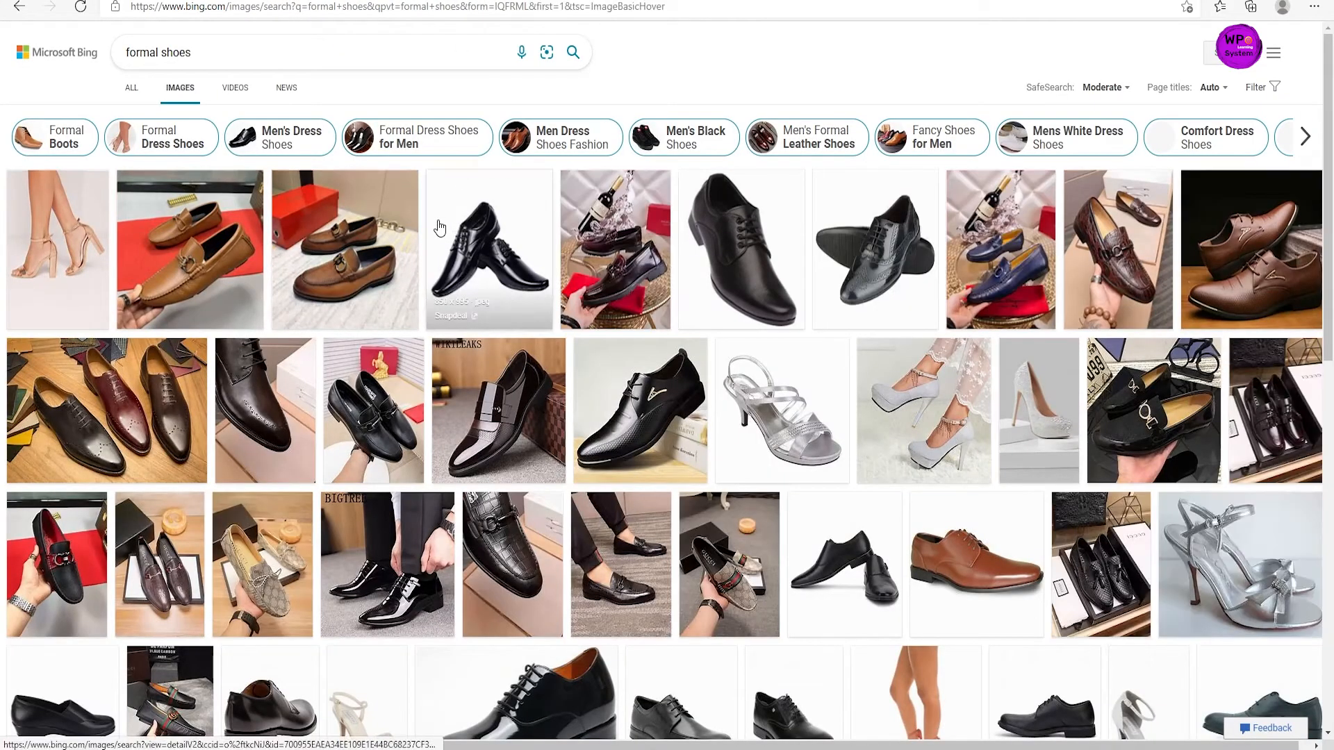
scroll(1331, 303, "down", 3)
left_click_drag(1331, 303, 1331, 625)
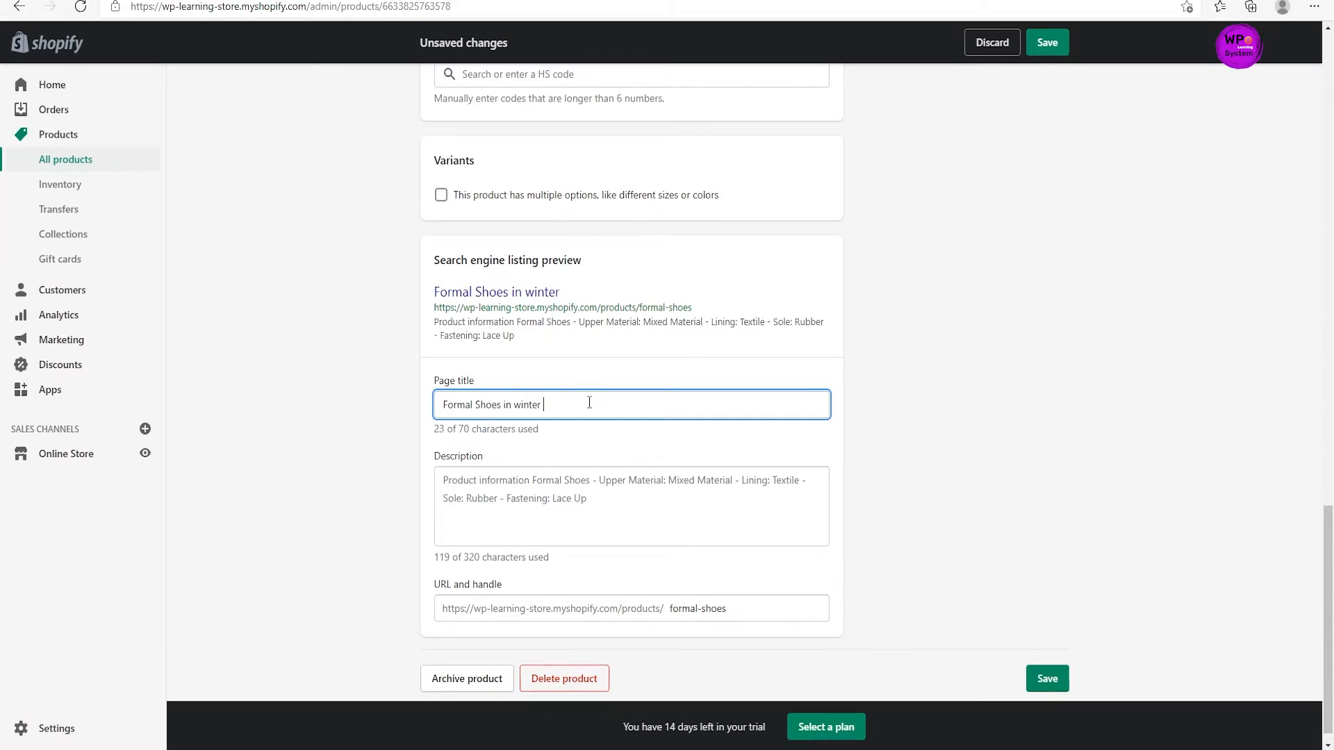
Back in the Shopify product, extend the SEO page title to "Formal Shoes in winter for men" and save the product
type("for men")
left_click(508, 494)
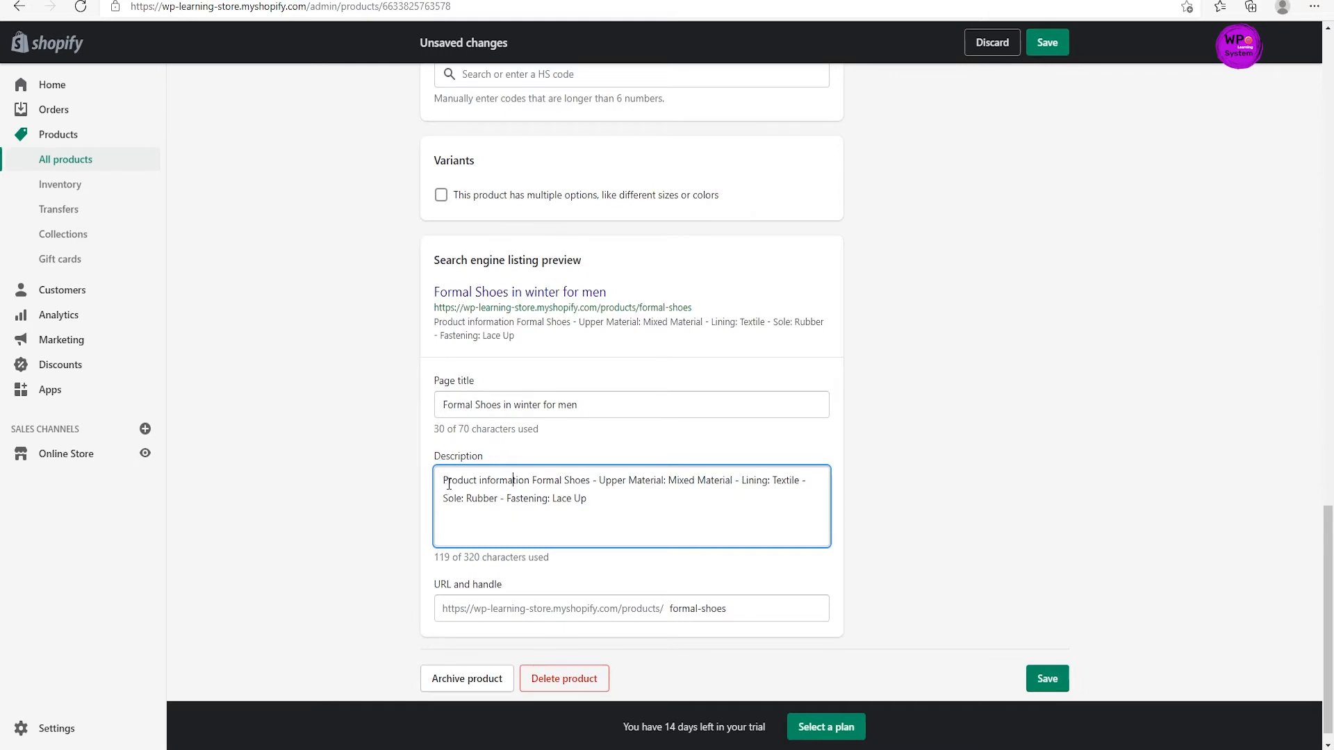
left_click(609, 525)
left_click(1046, 679)
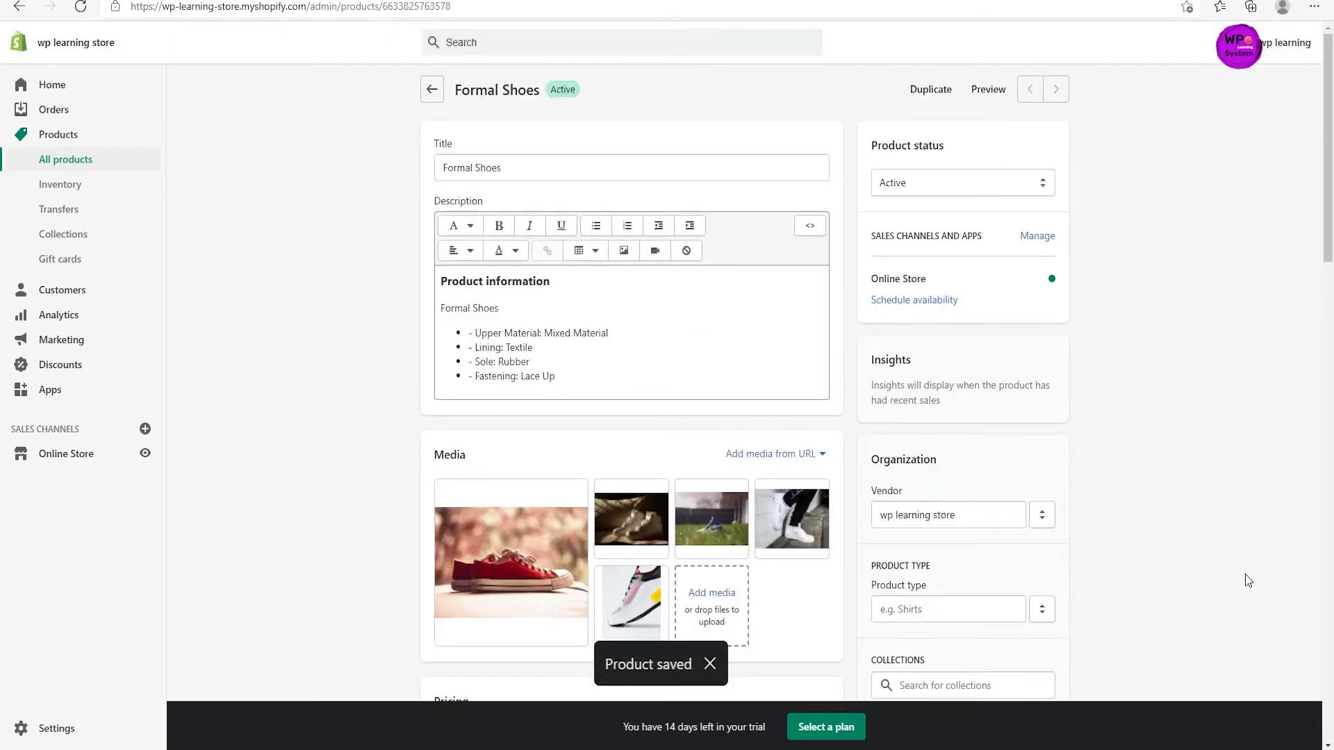
Copy the product title and add it as the product tag "Formal Shoes"
left_click_drag(1331, 220, 1328, 292)
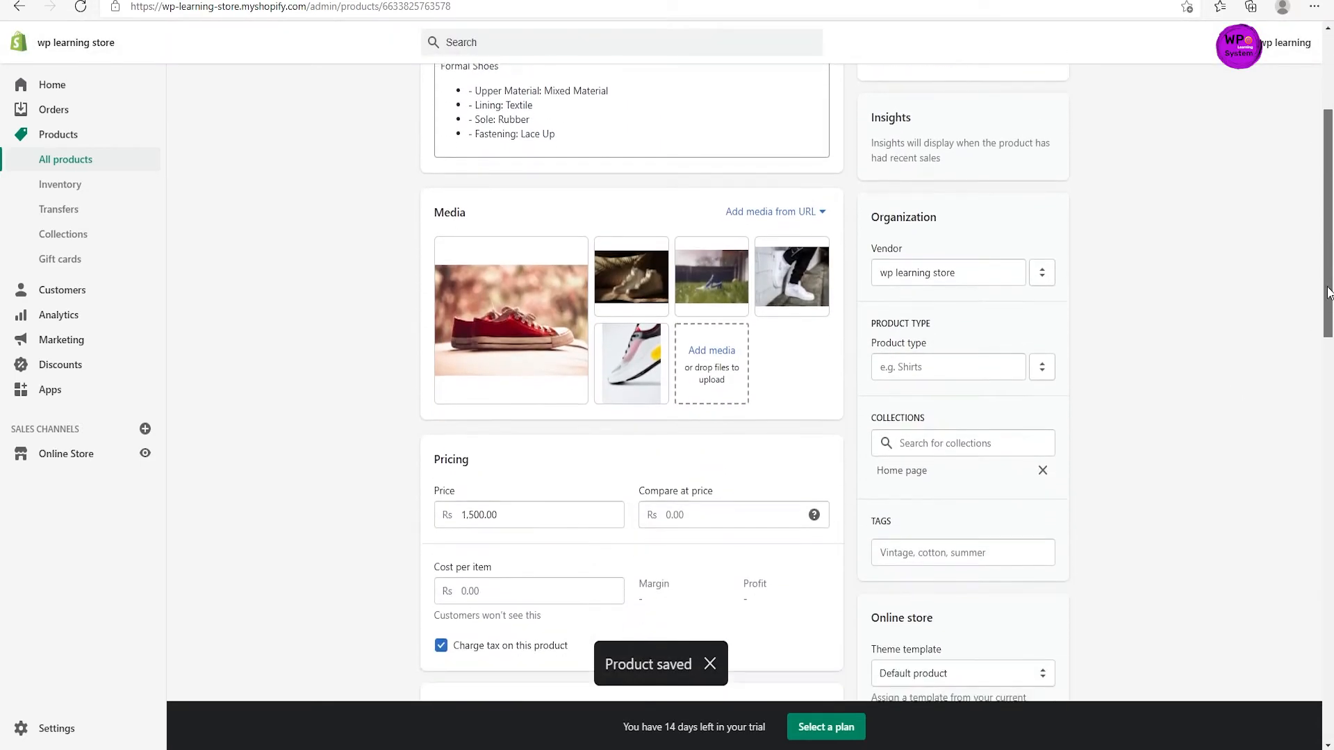
mouse_move(453, 350)
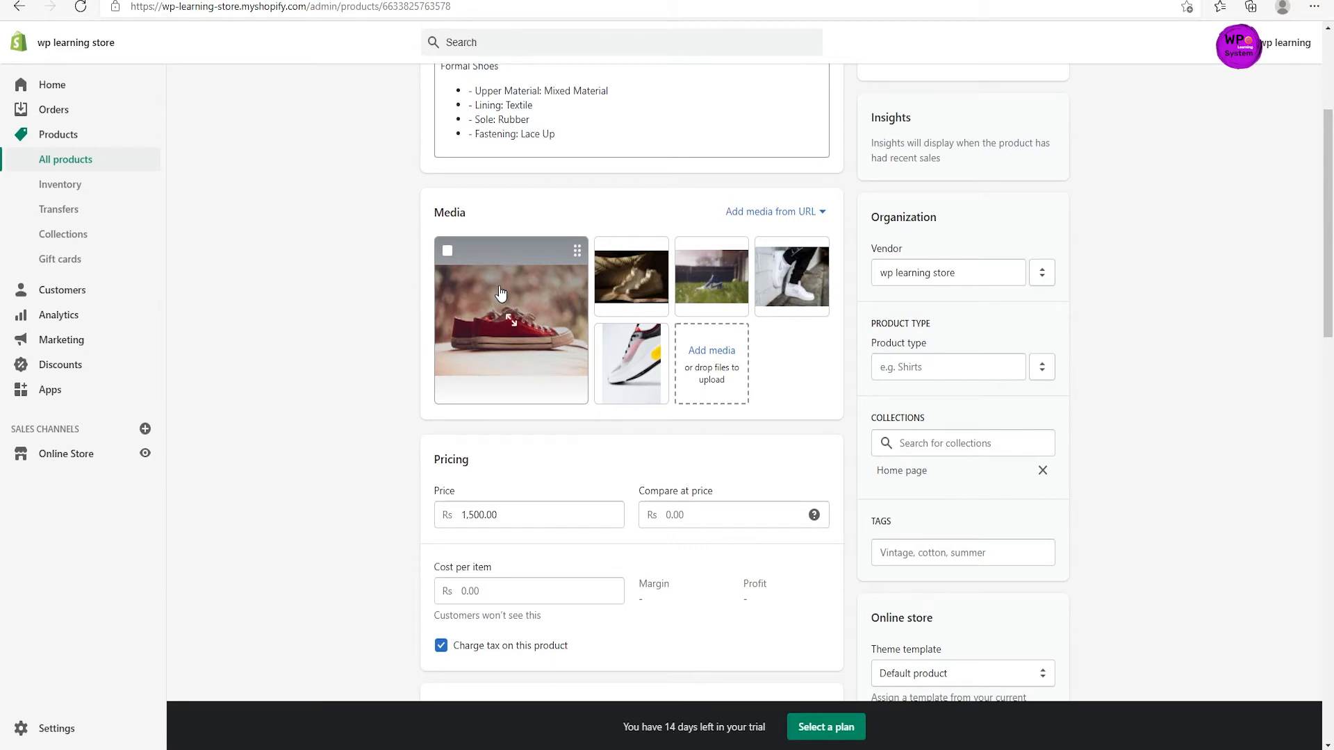
left_click_drag(1324, 264, 1331, 296)
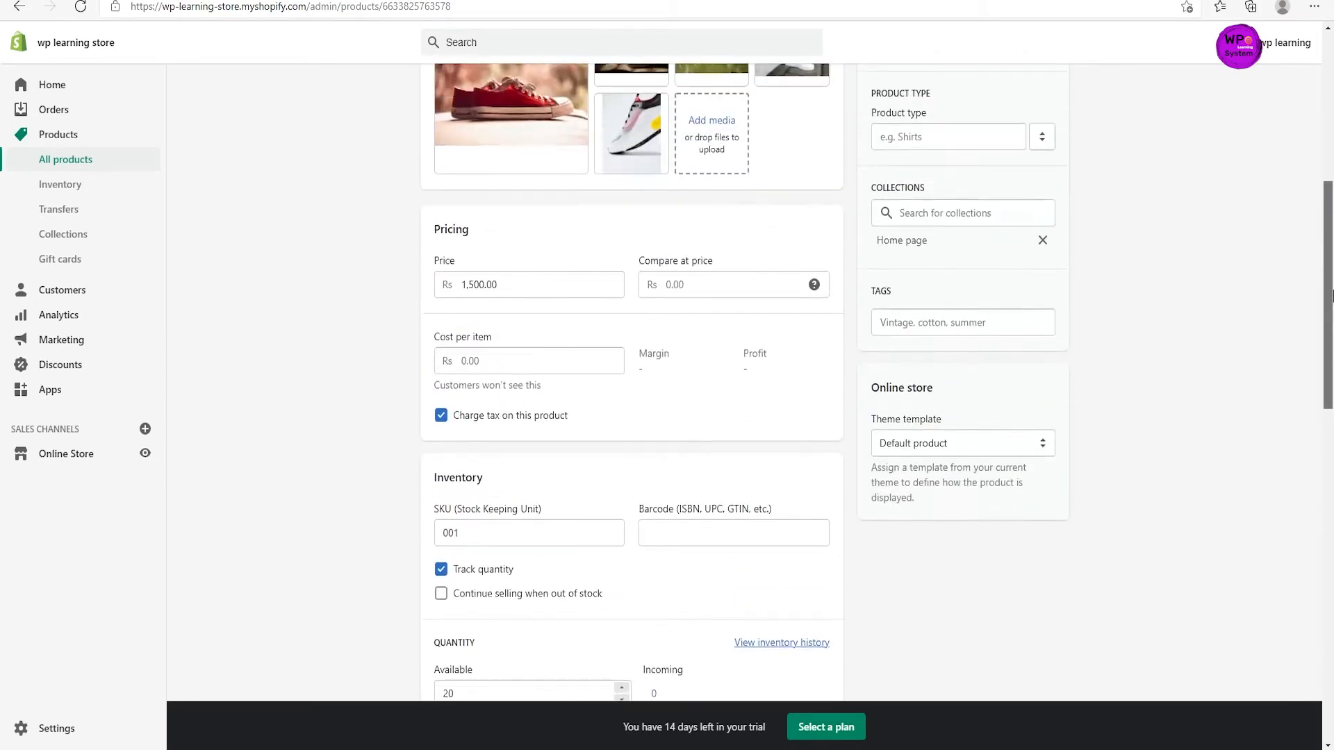
left_click(964, 333)
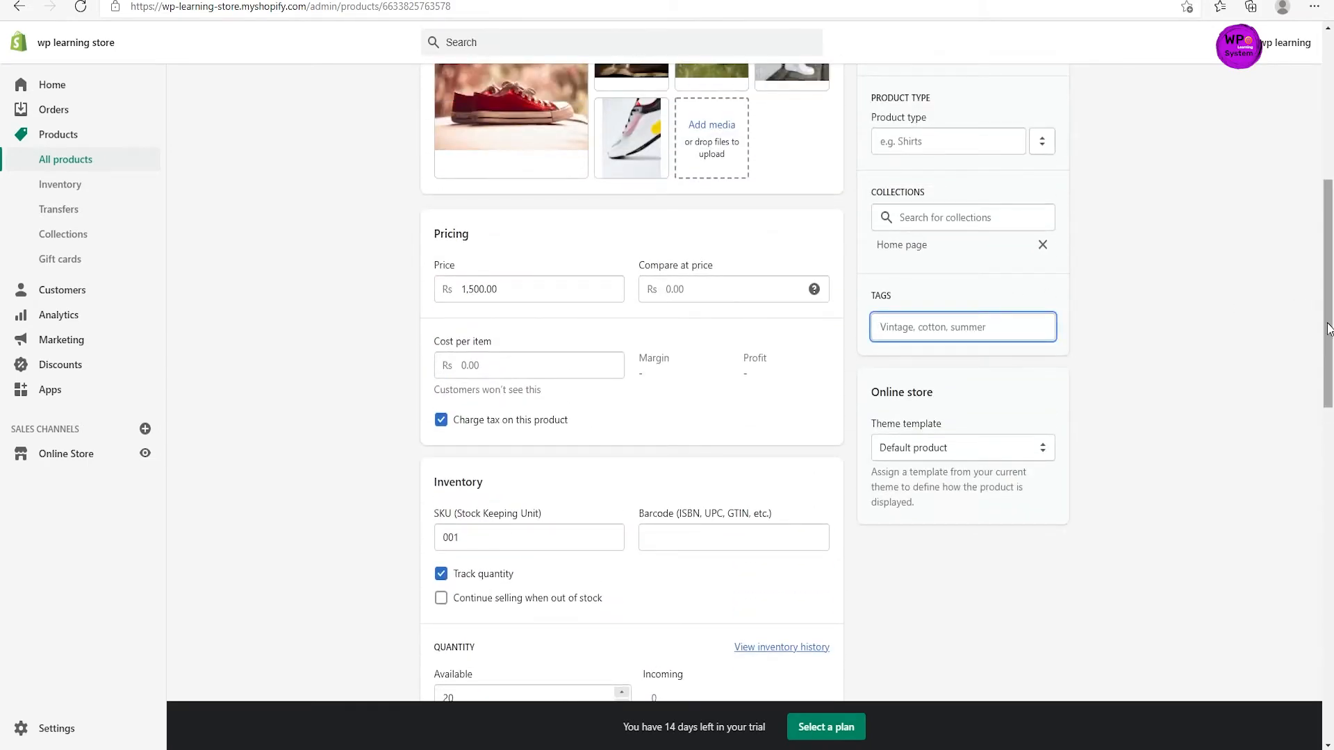
left_click_drag(1327, 326, 1327, 181)
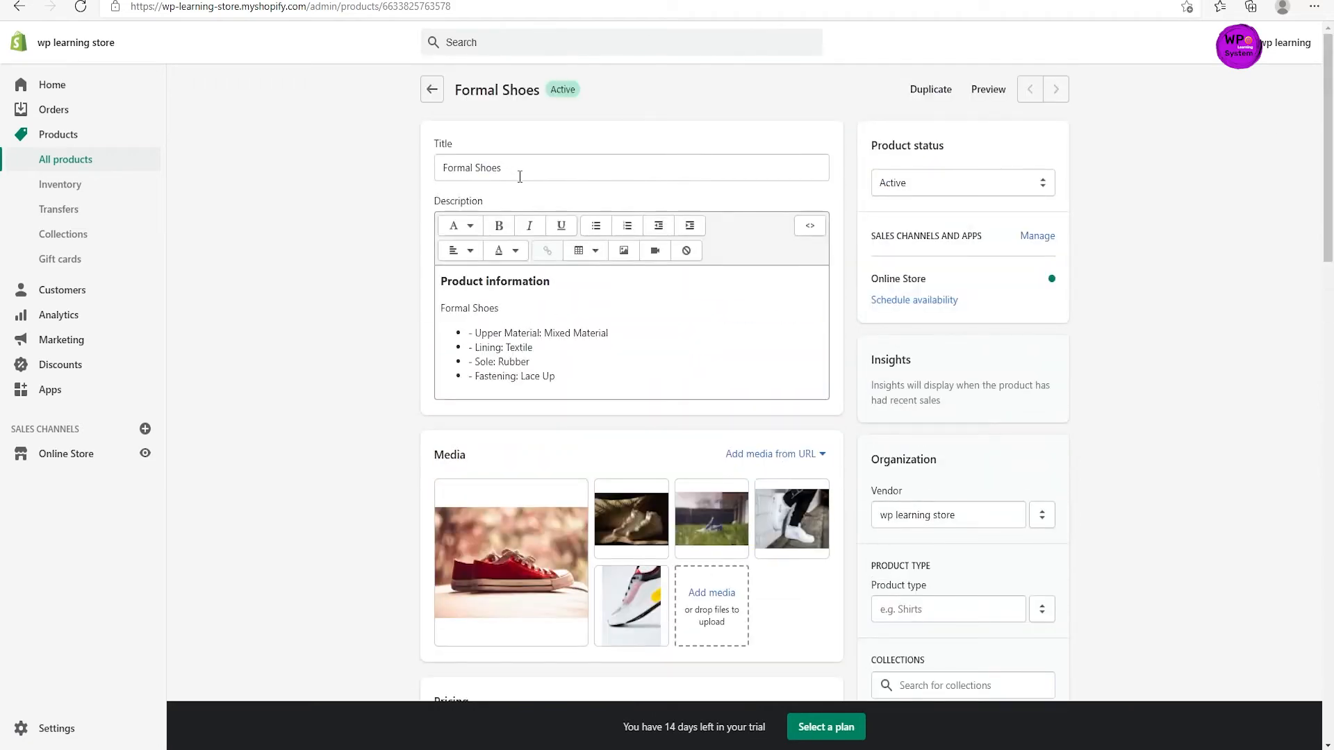
left_click_drag(519, 176, 435, 180)
key("ctrl+c")
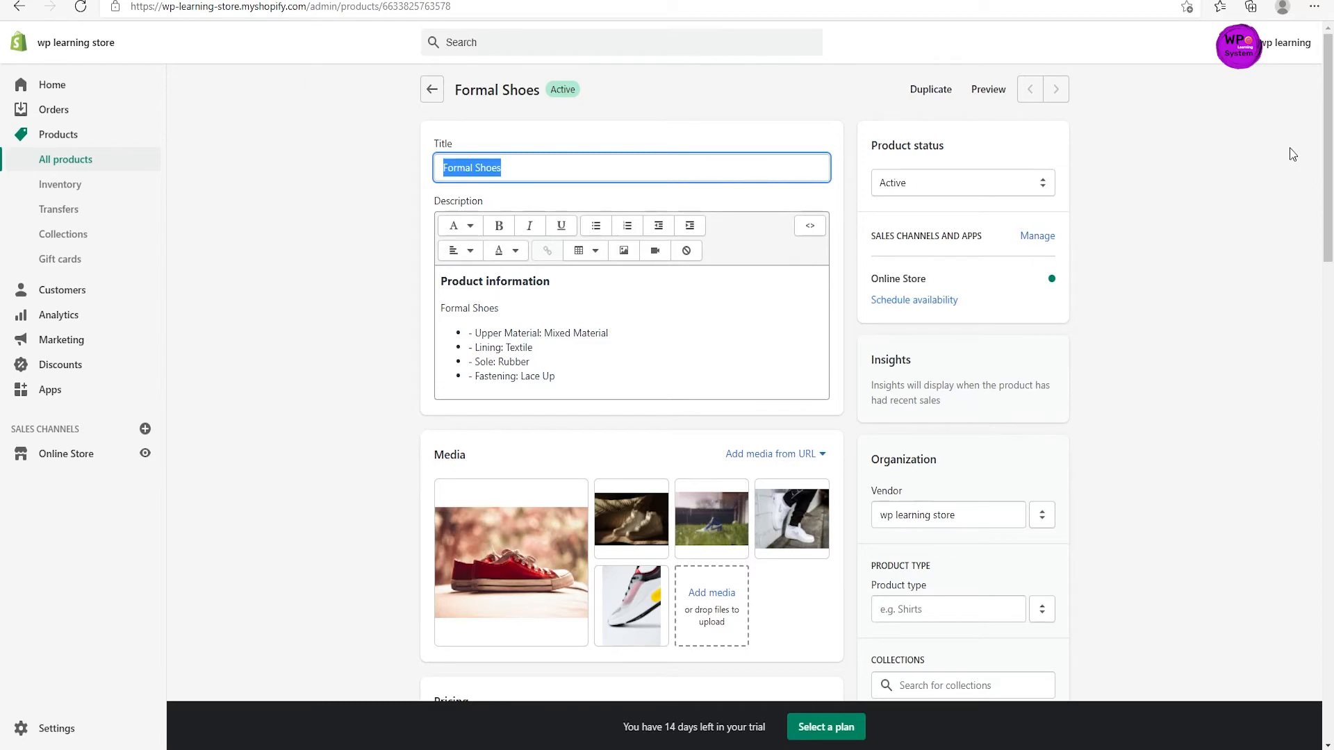
left_click_drag(1326, 150, 1331, 319)
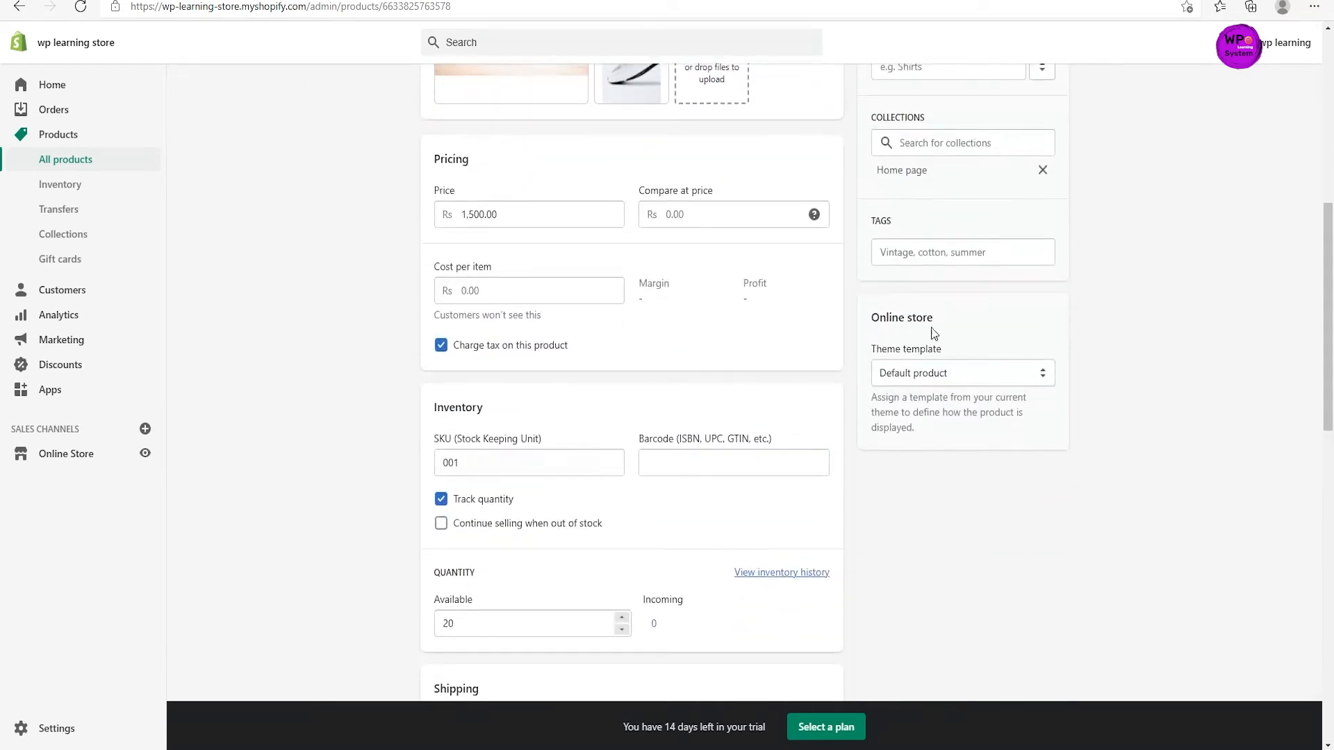
left_click(895, 252)
key("ctrl+v")
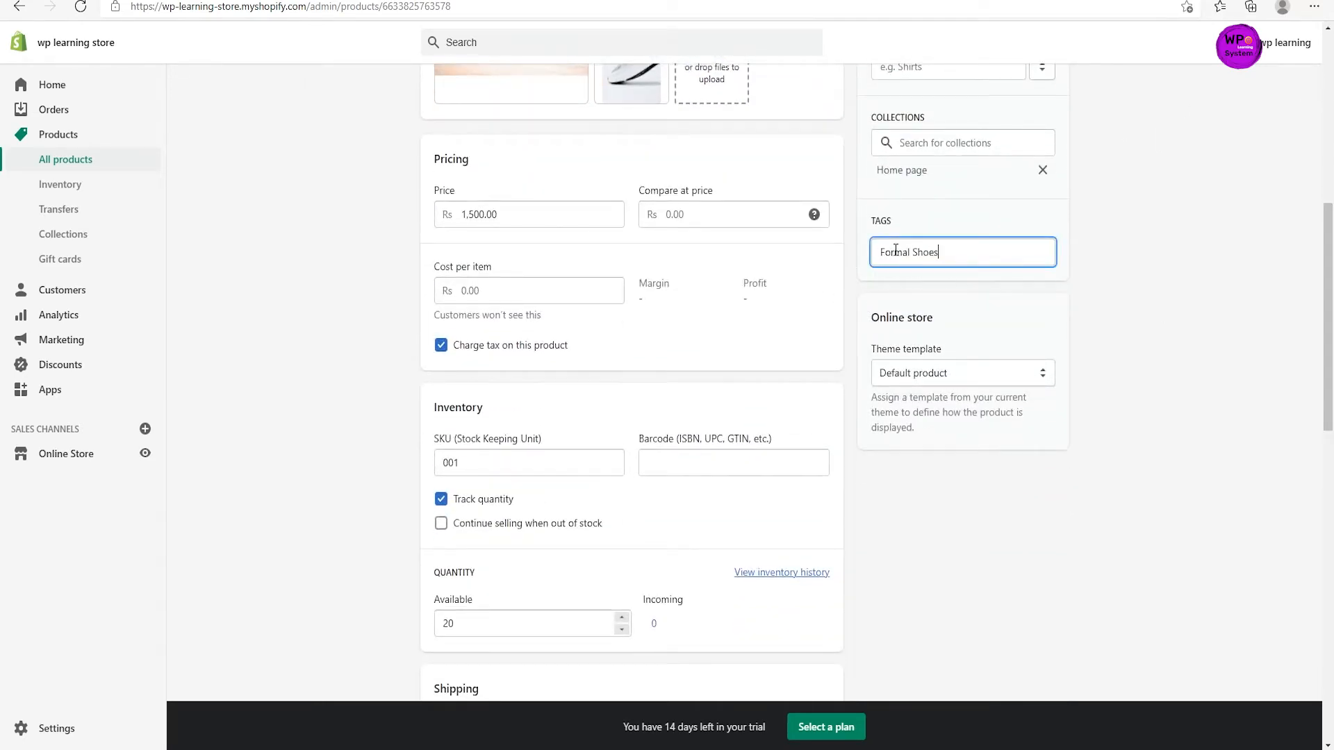
key("Return")
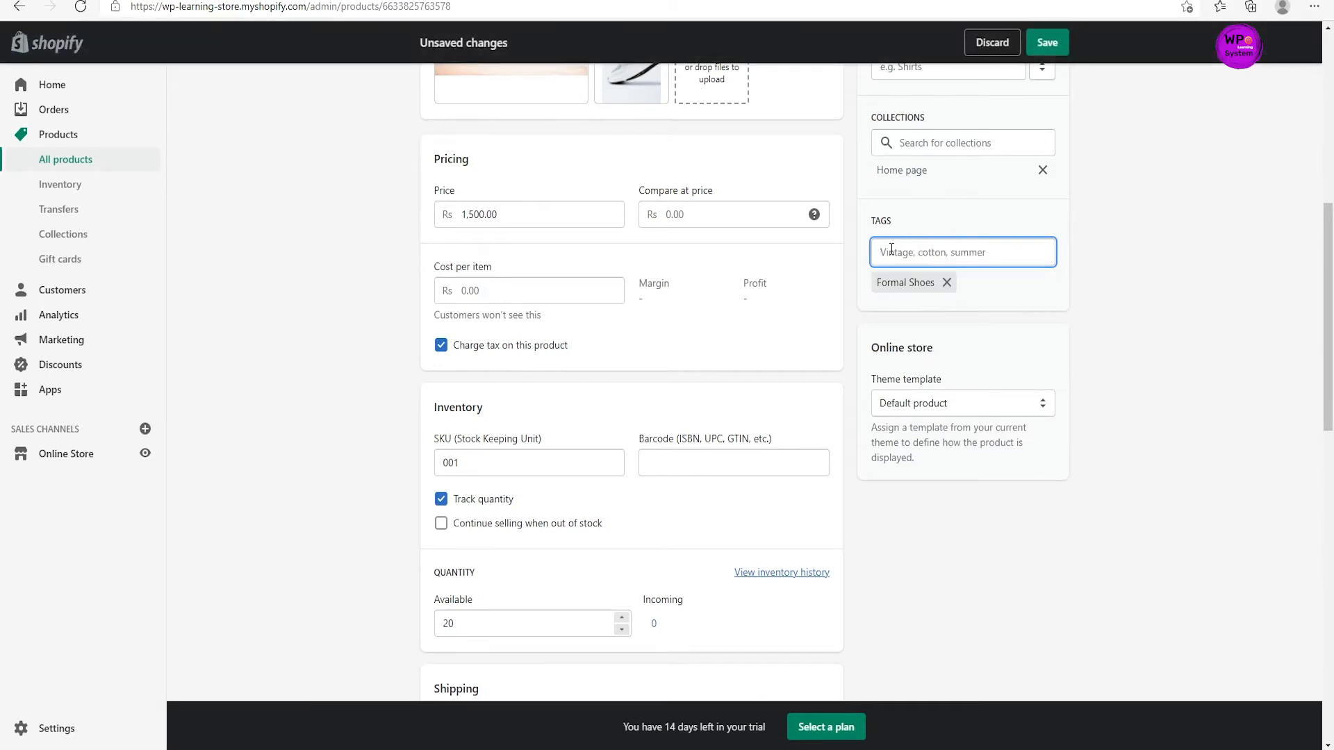
Add a second product tag, "shoes for men"
type("fo")
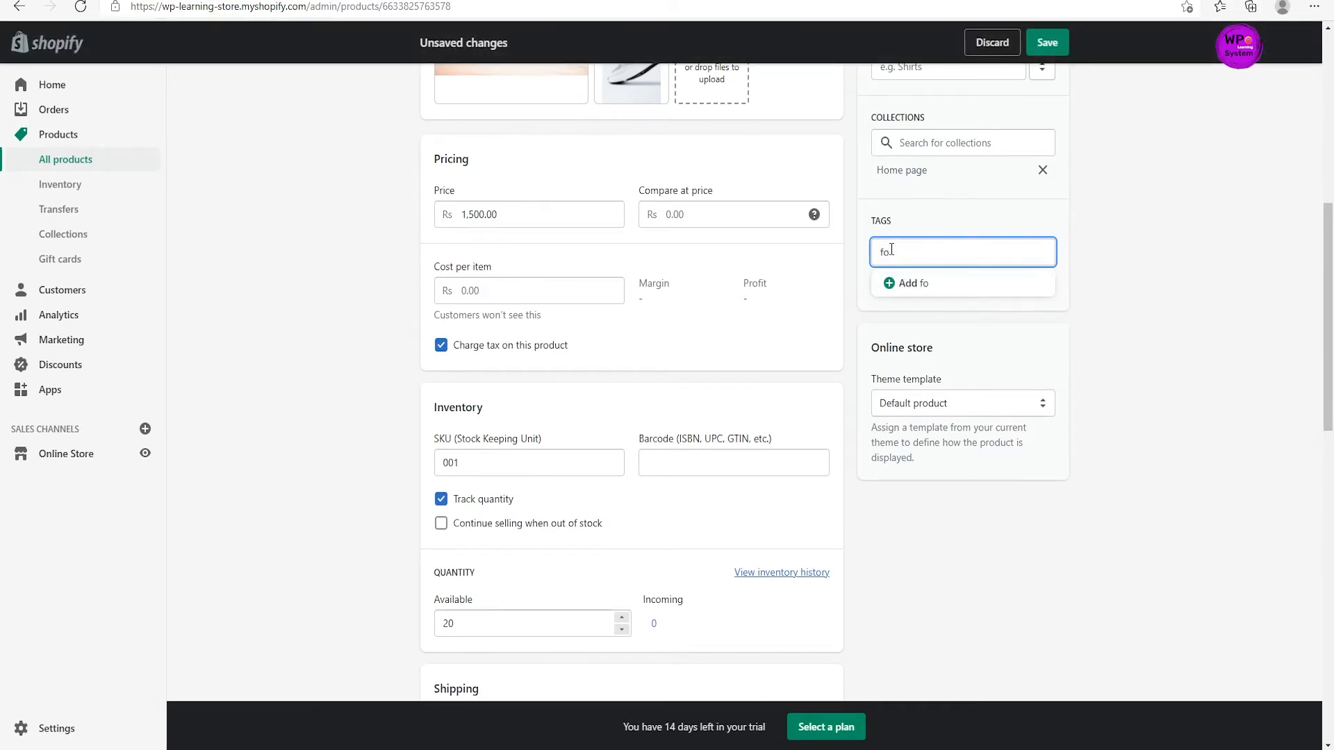
key("BackSpace")
key("BackSpace")
type("shoes for men")
key("Return")
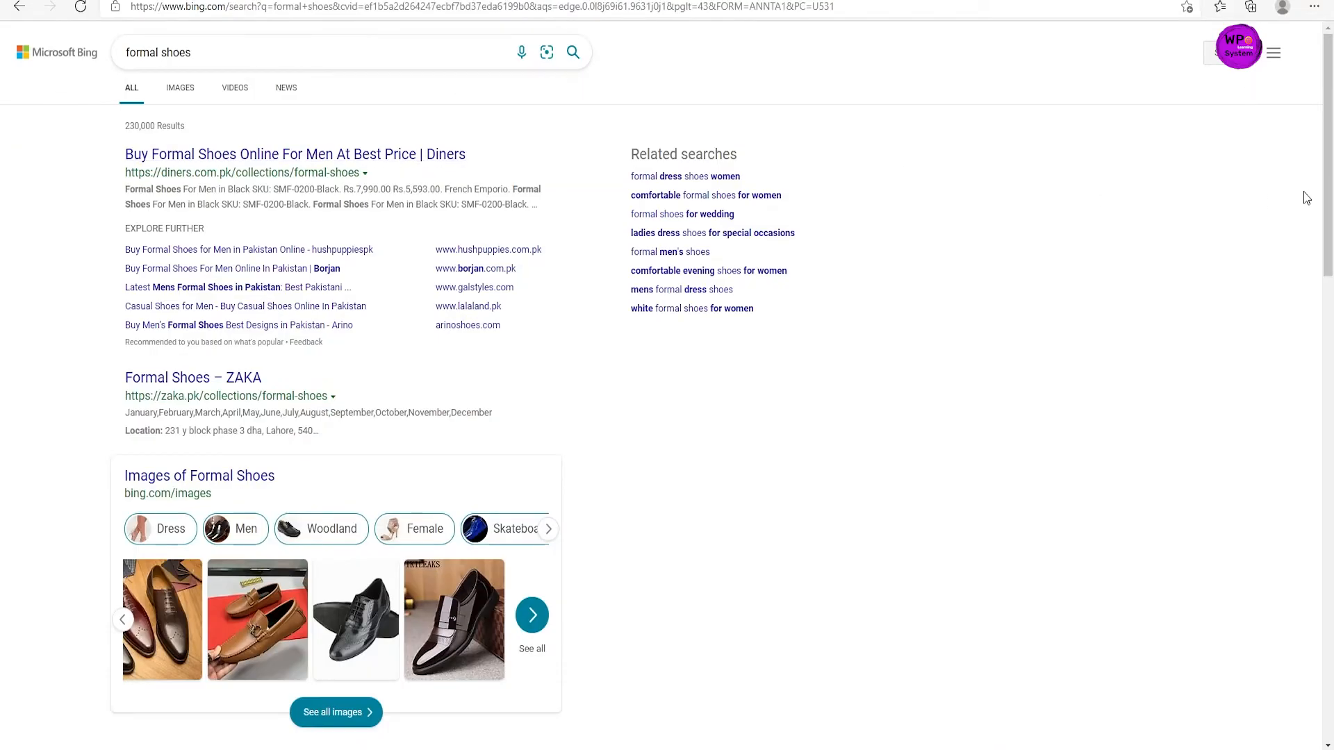
Look through the Bing results for formal shoes and copy the related search phrase "formal shoes for wedding"
scroll(1283, 327, "down", 5)
scroll(1224, 618, "up", 5)
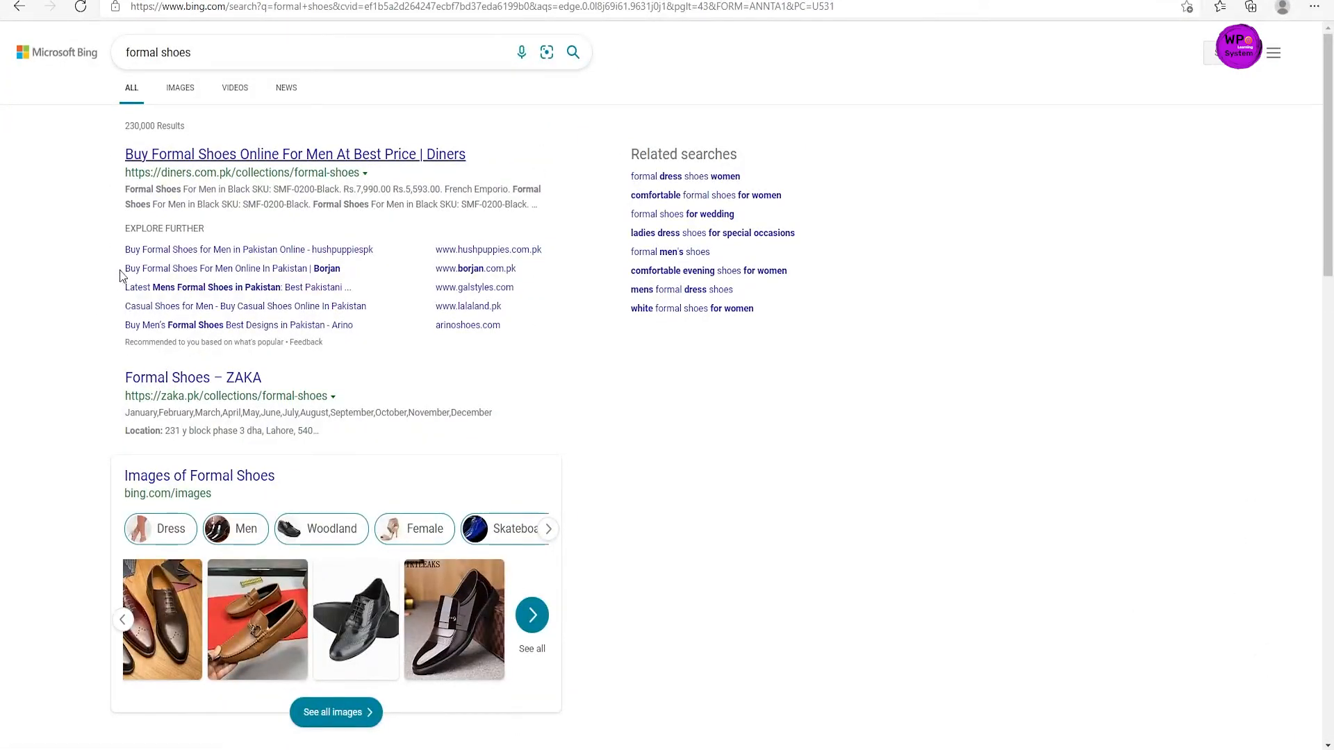
scroll(119, 276, "down", 10)
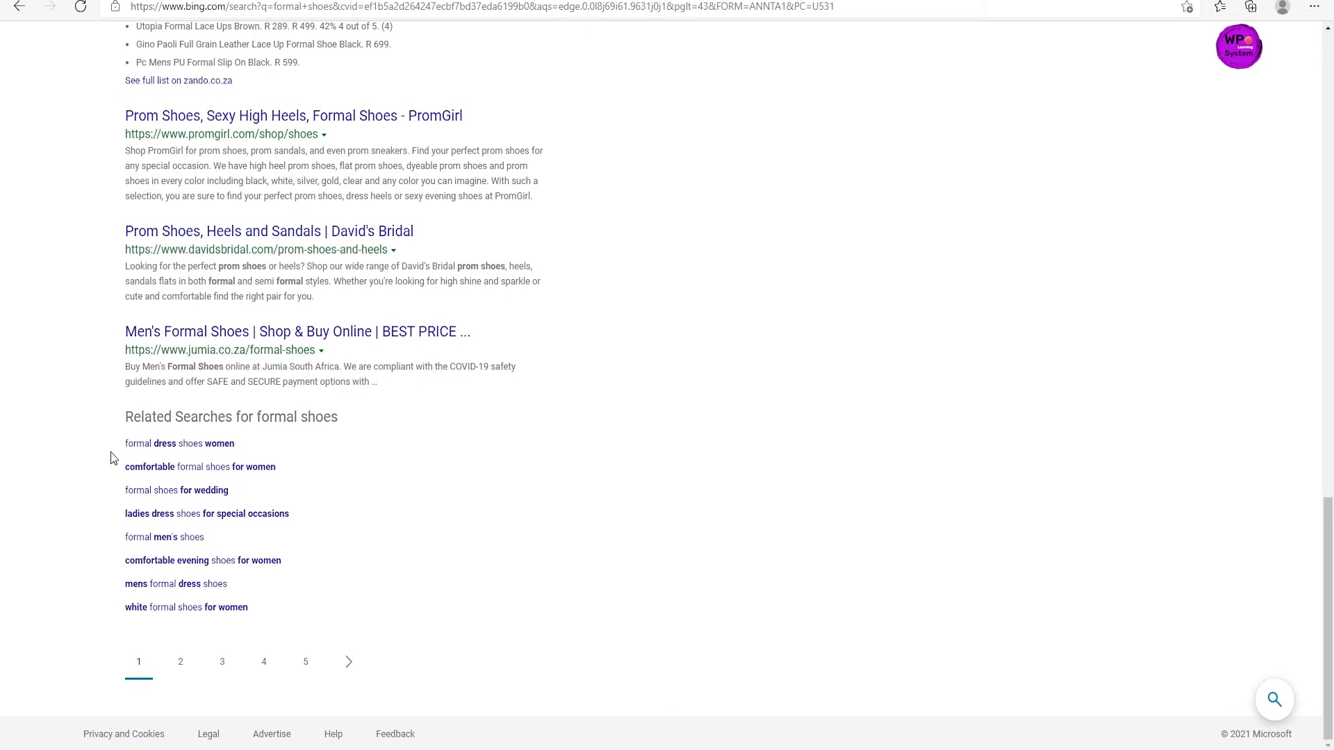
left_click_drag(118, 449, 238, 450)
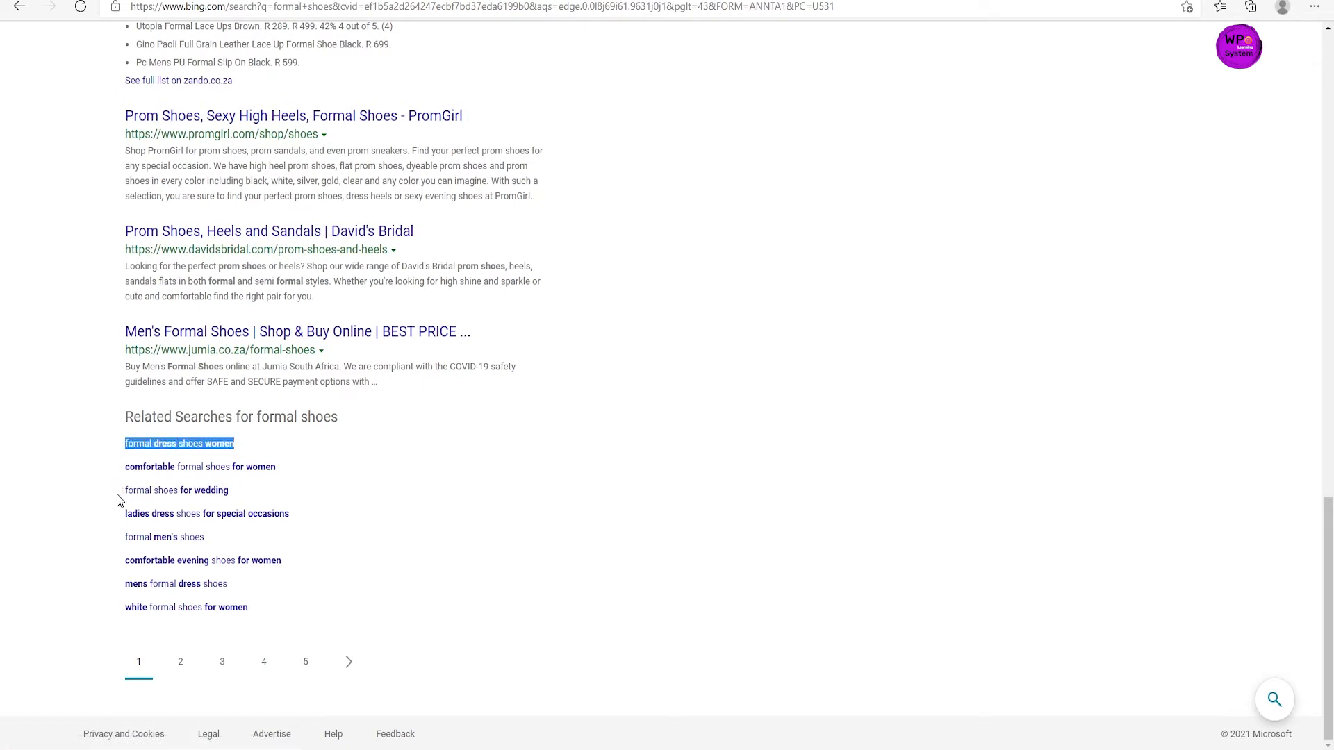
left_click_drag(114, 499, 229, 490)
right_click(196, 491)
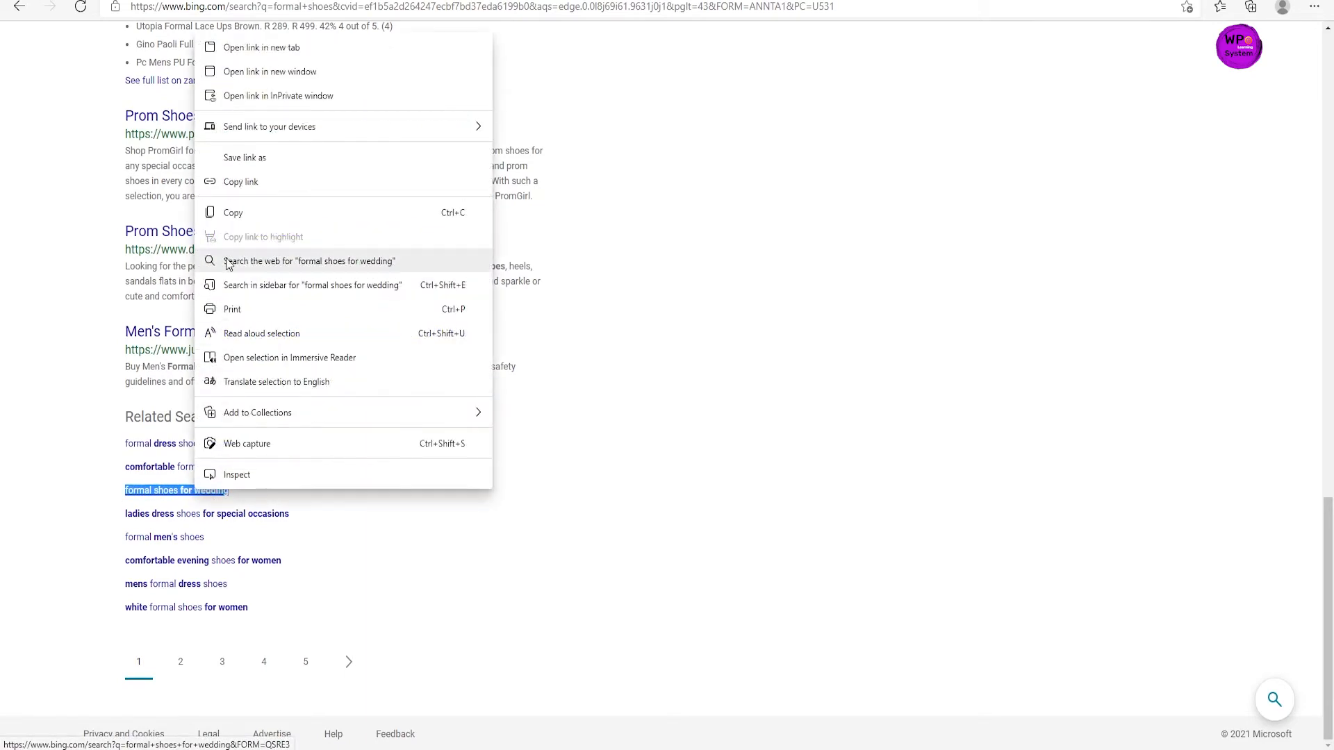
left_click(247, 214)
Back in the Shopify product, add the copied phrase "formal shoes for wedding" as a third product tag
key("ctrl+Tab")
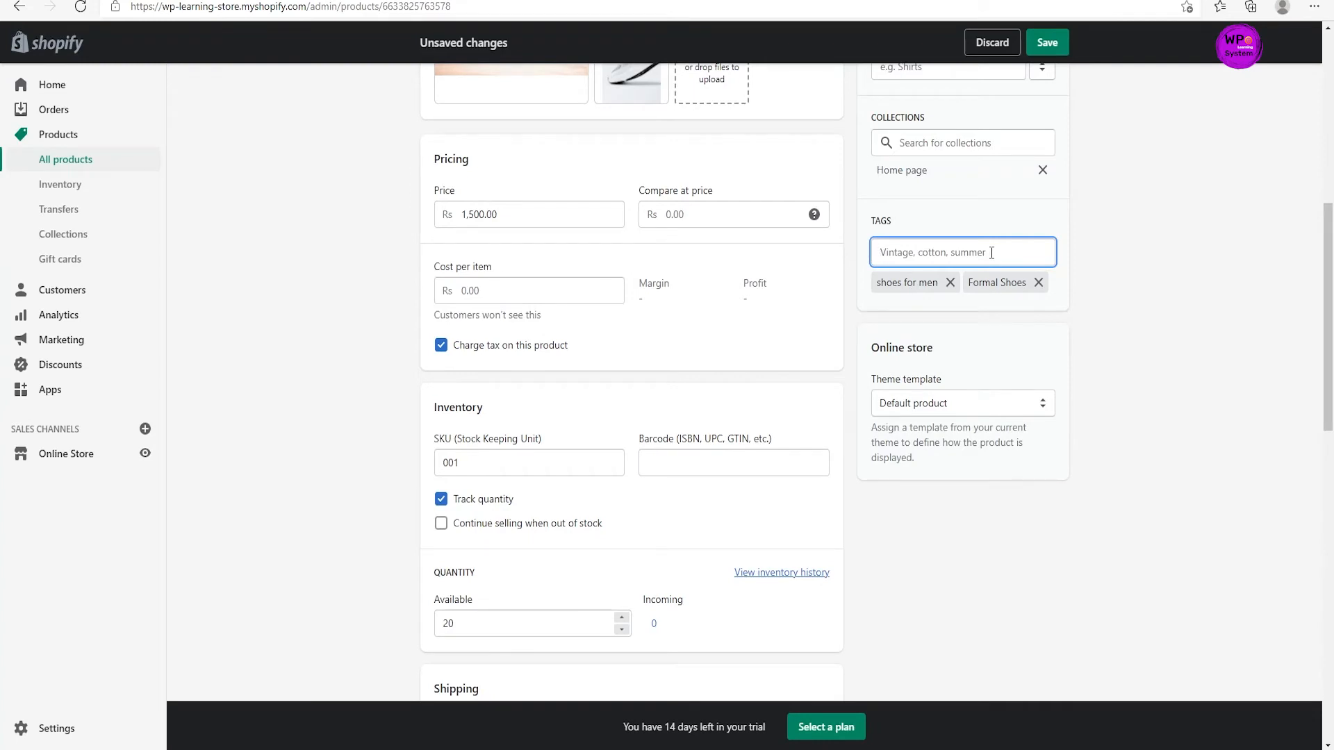
key("ctrl+v")
key("Return")
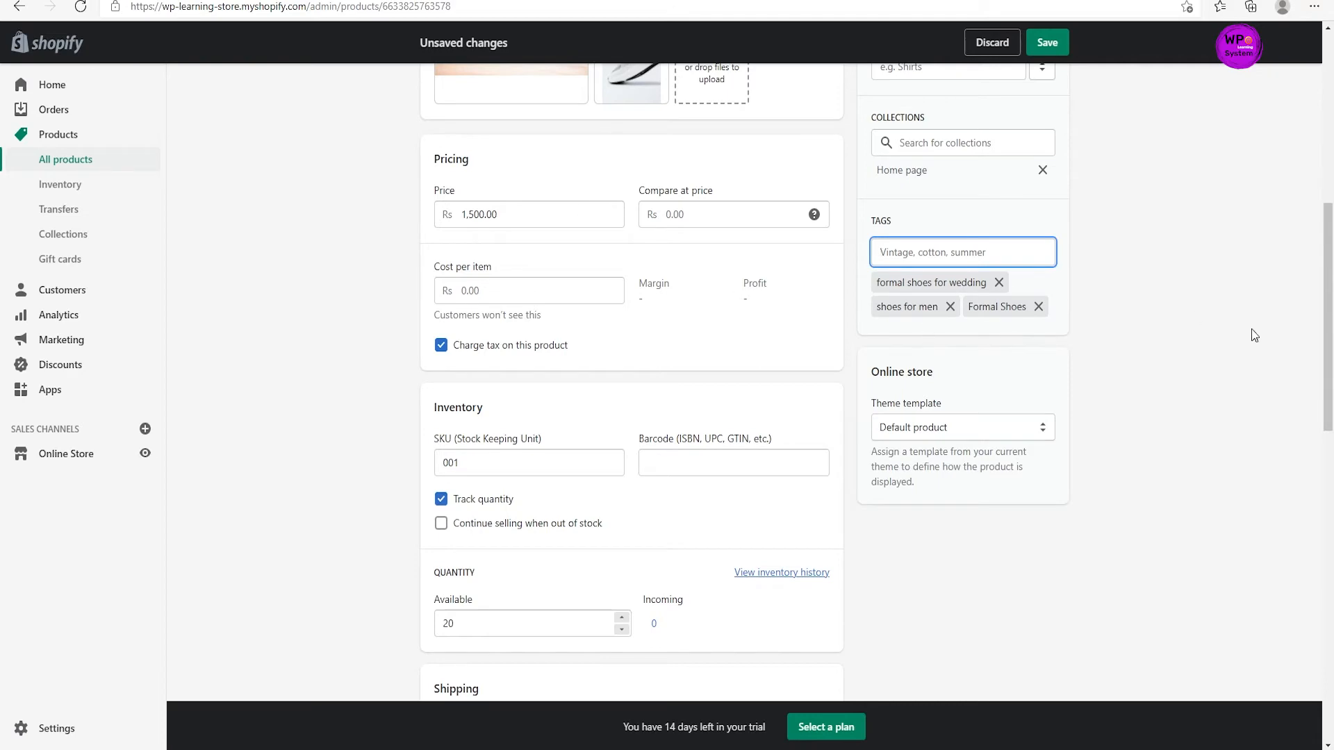
Open the first product image, the red sneakers, in the media viewer
left_click_drag(1327, 339, 1327, 249)
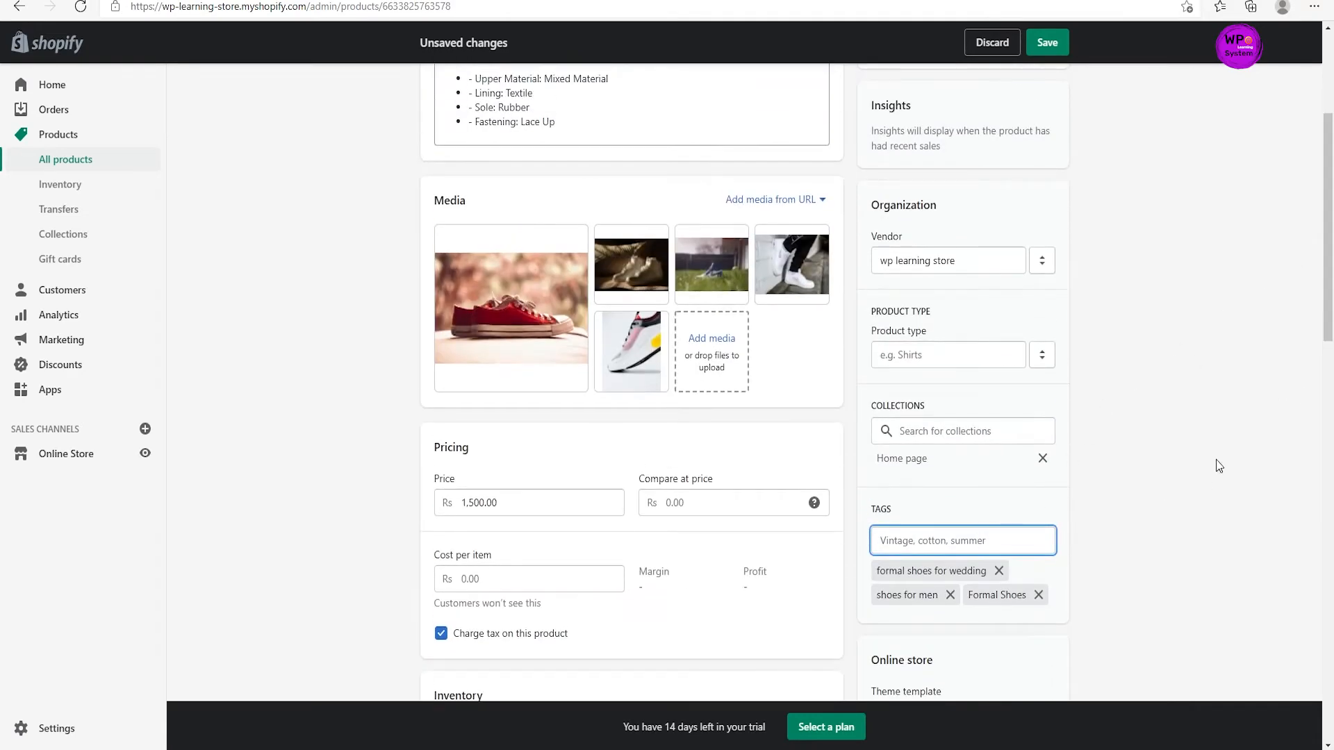
left_click_drag(1329, 312, 1329, 276)
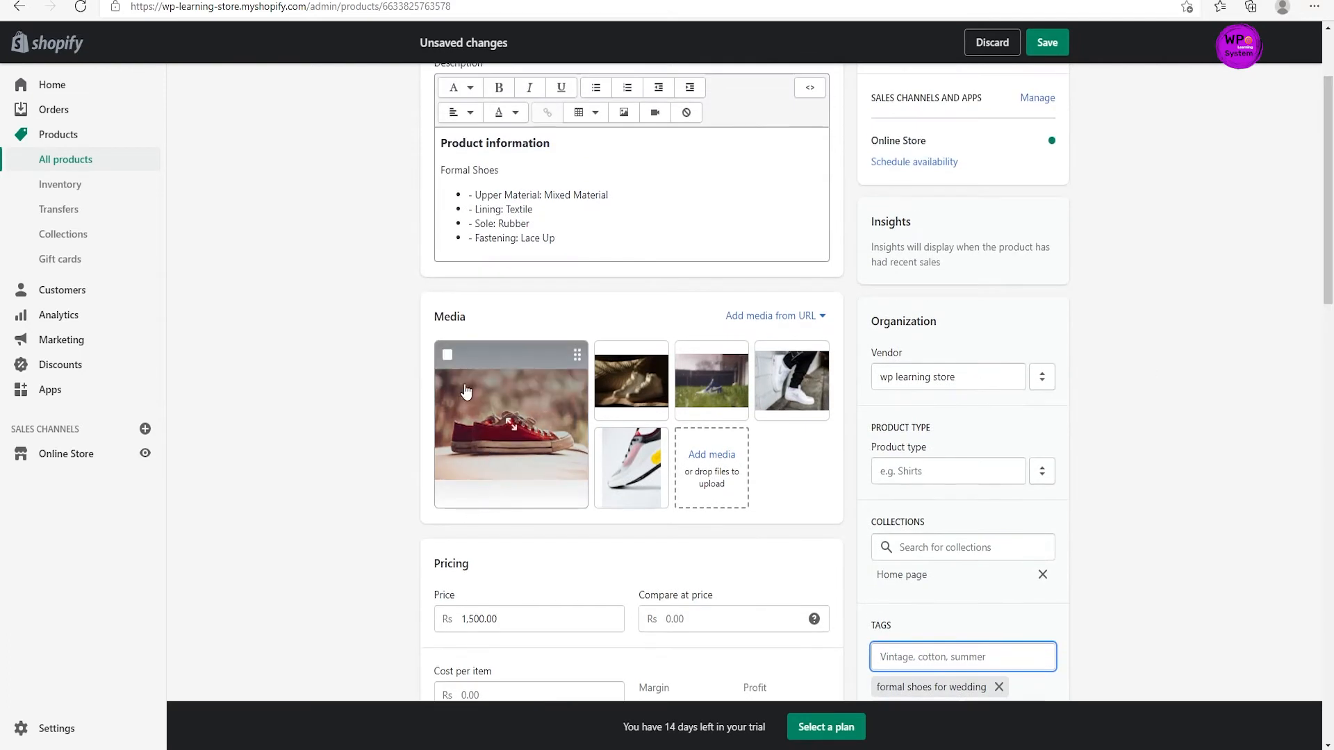
left_click(448, 354)
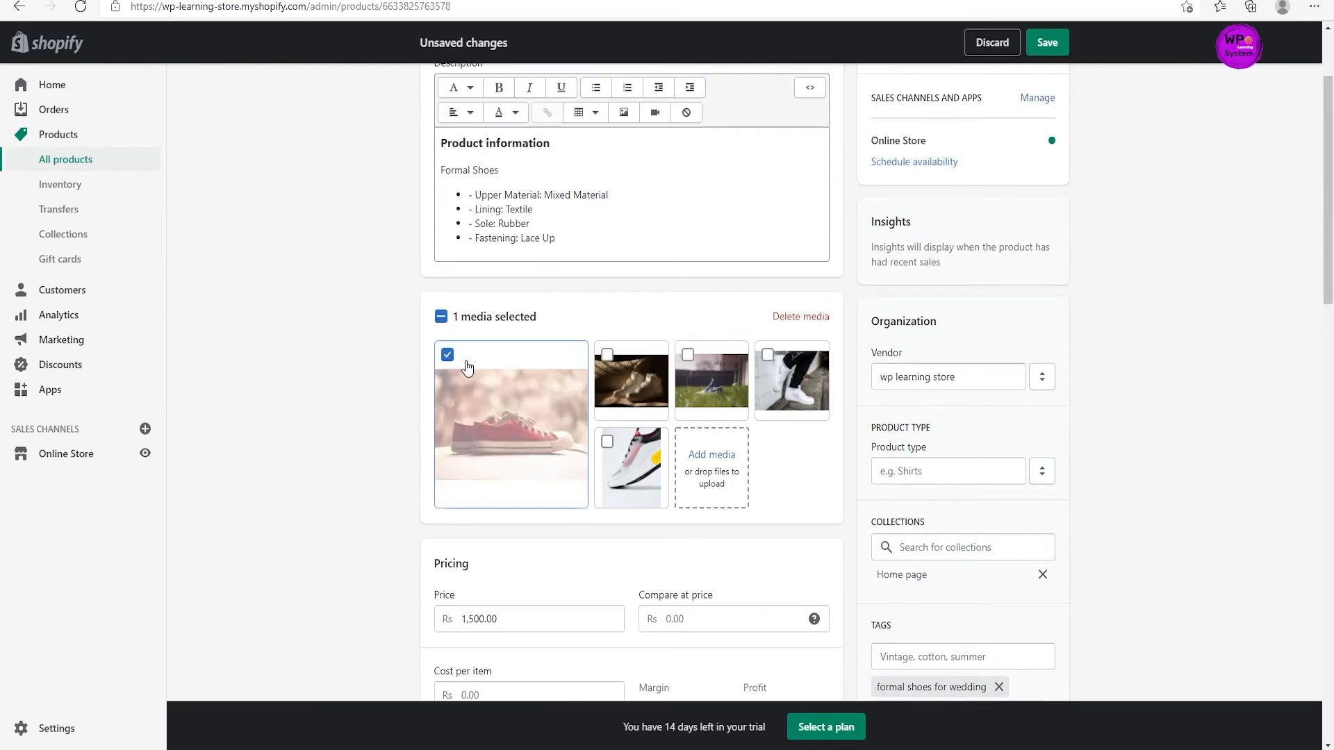
left_click(456, 388)
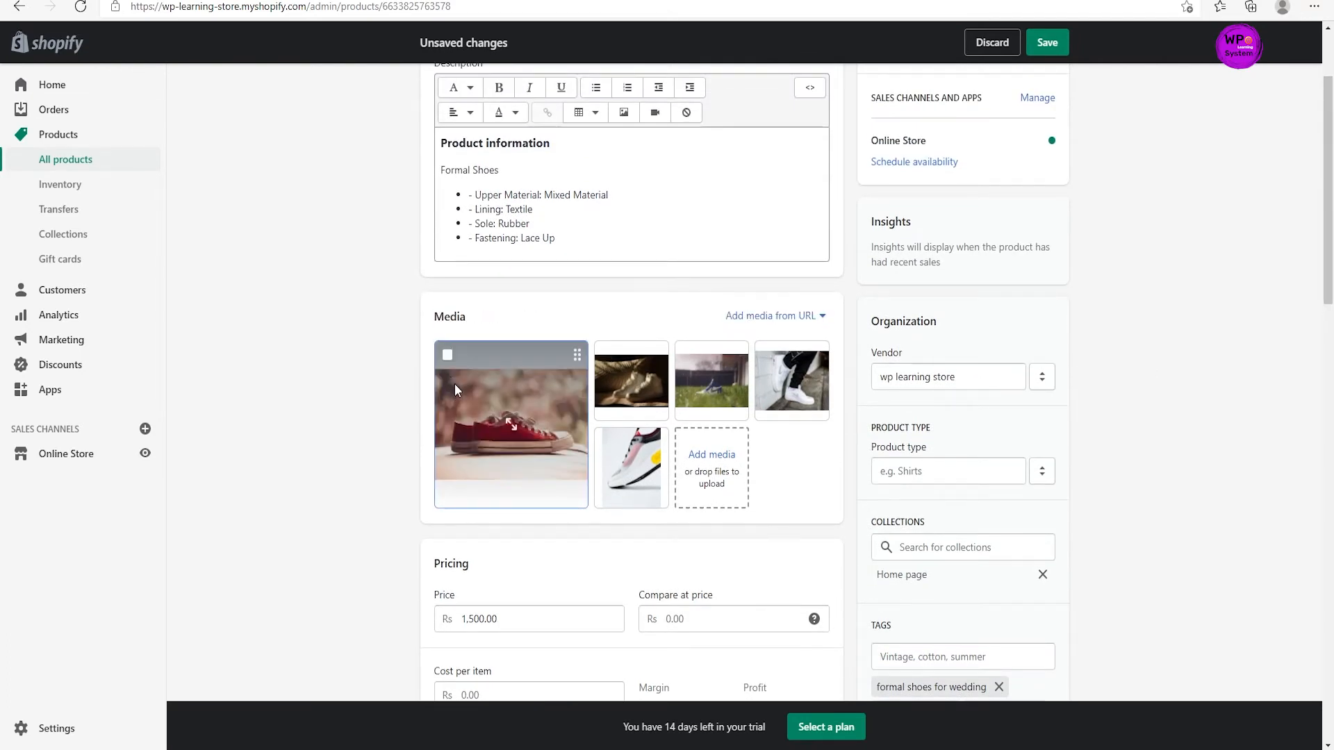
left_click(455, 389)
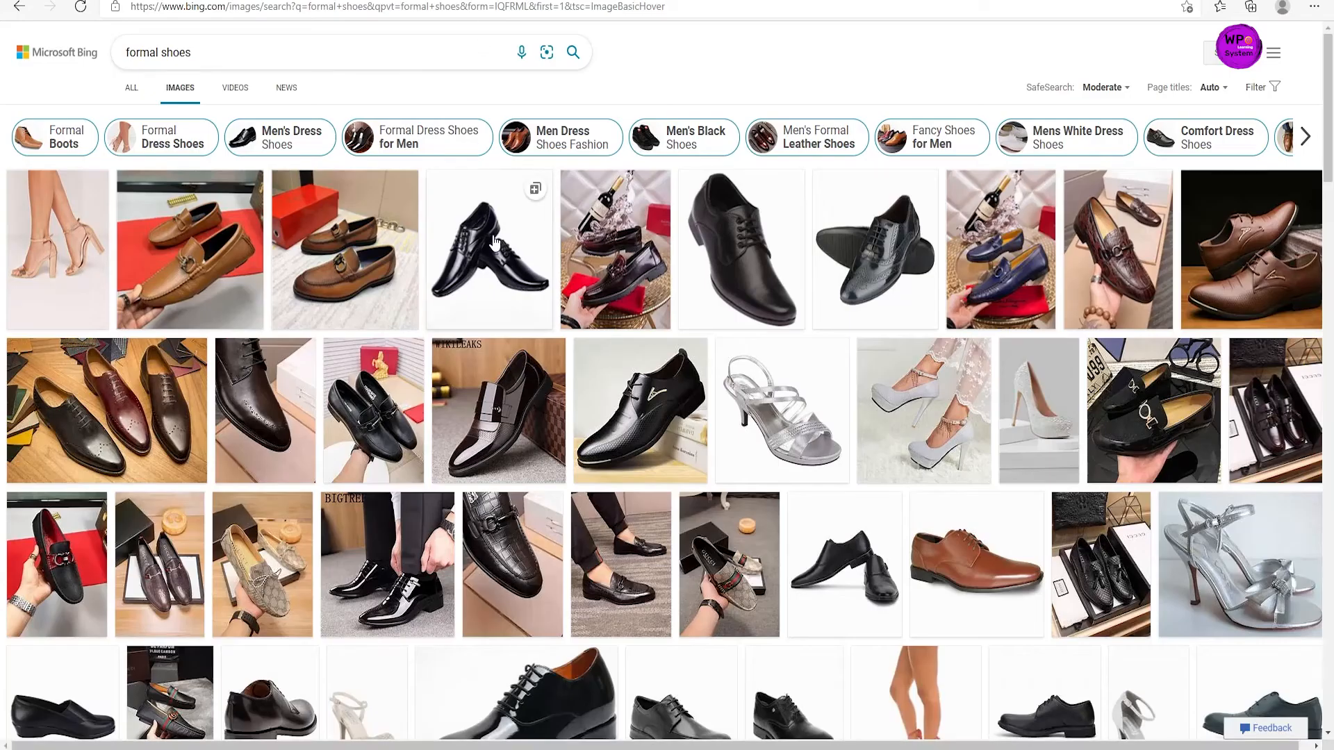
Switch to Bing and compare the general and image search results for formal shoes
left_click(131, 83)
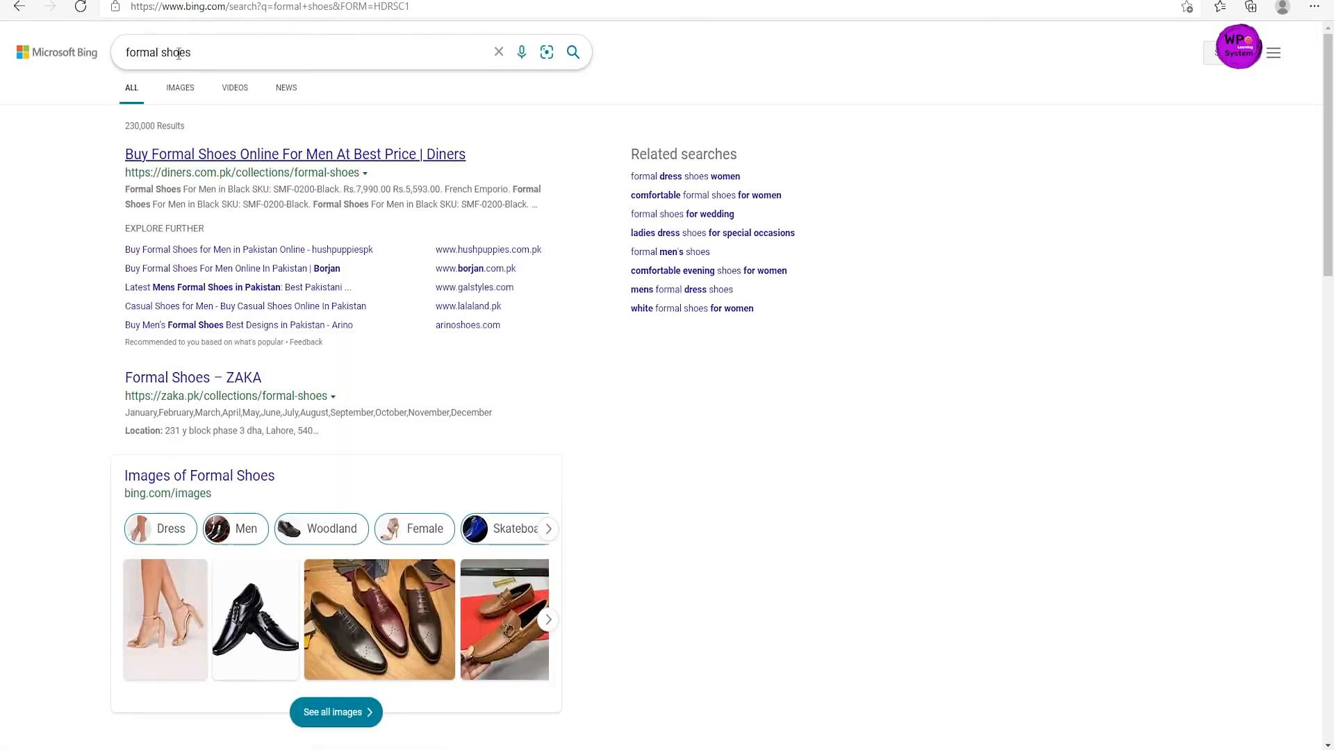
left_click(182, 89)
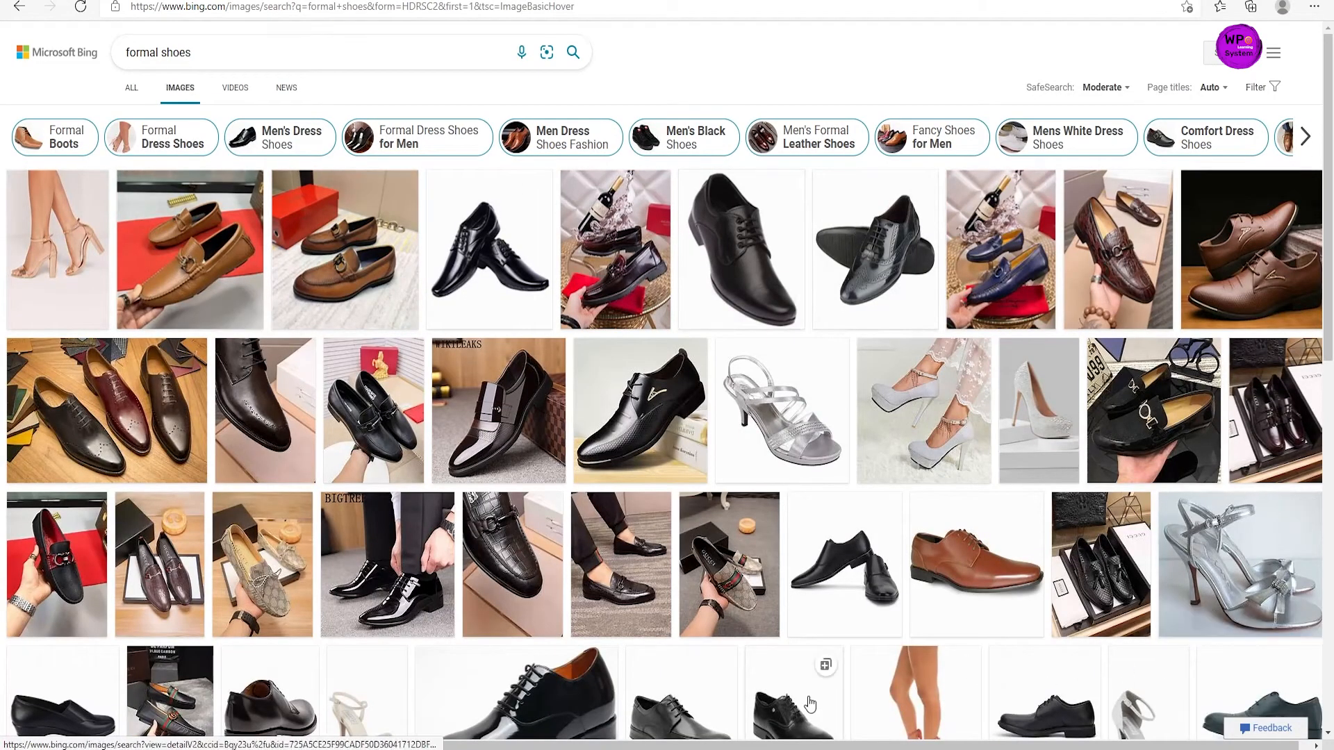
scroll(1331, 375, "down", 4)
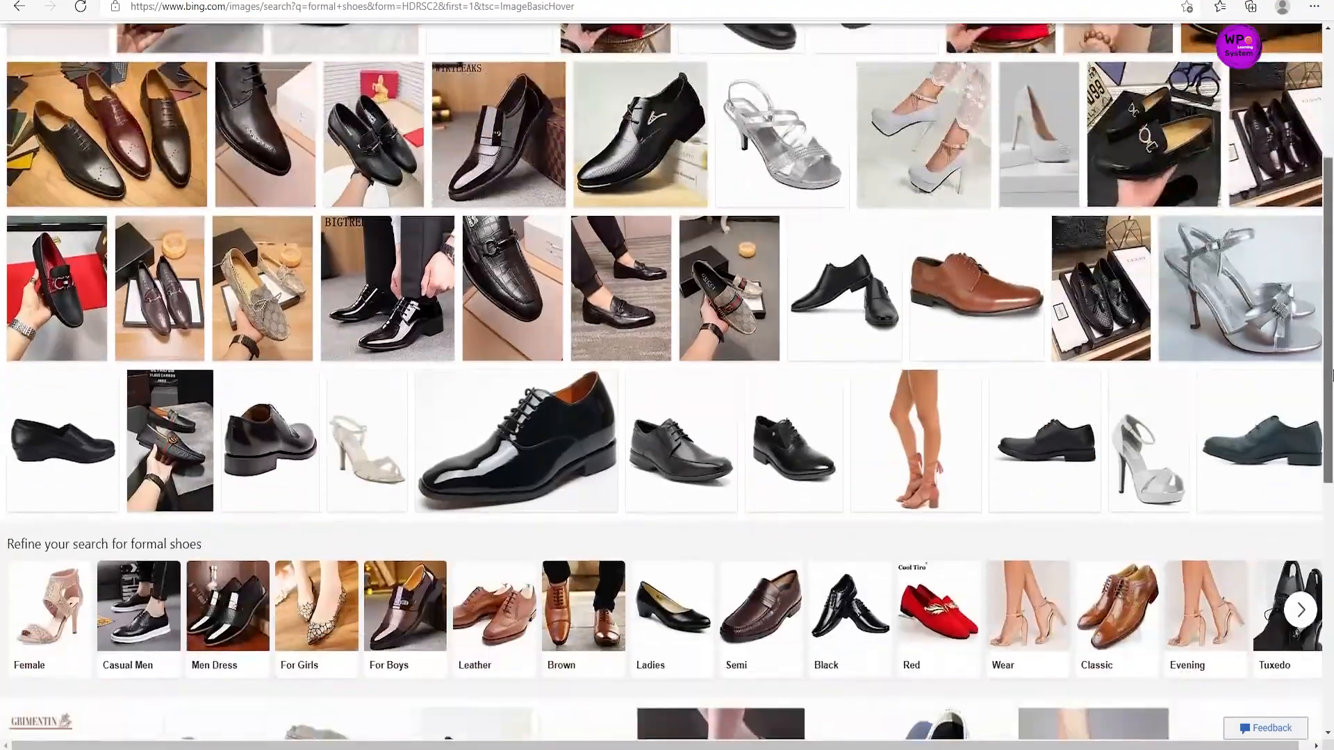
scroll(1332, 375, "down", 5)
scroll(1332, 376, "up", 10)
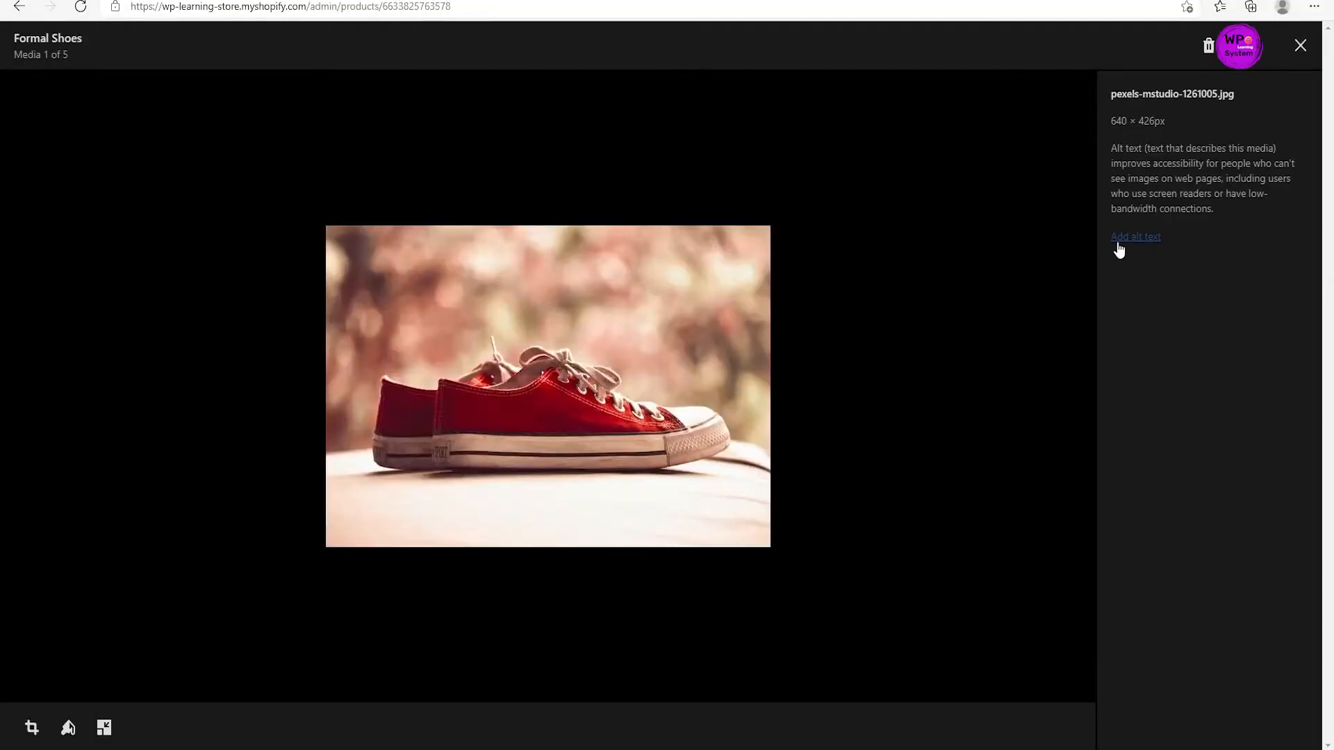
Back in Shopify, save the alt text "formal shoe in winter" for the red sneakers image and return to the product, keeping its unsaved changes
left_click(1118, 238)
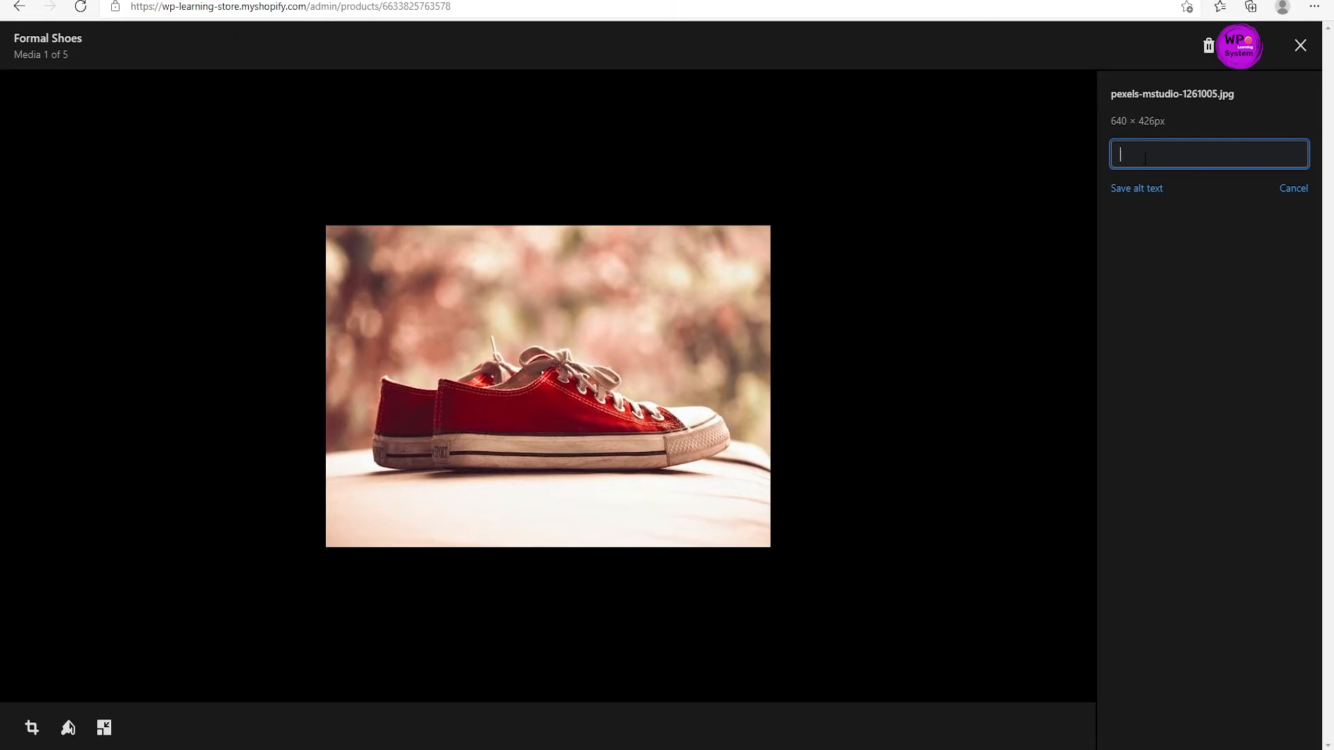
type("formal shoe in winter")
key("Return")
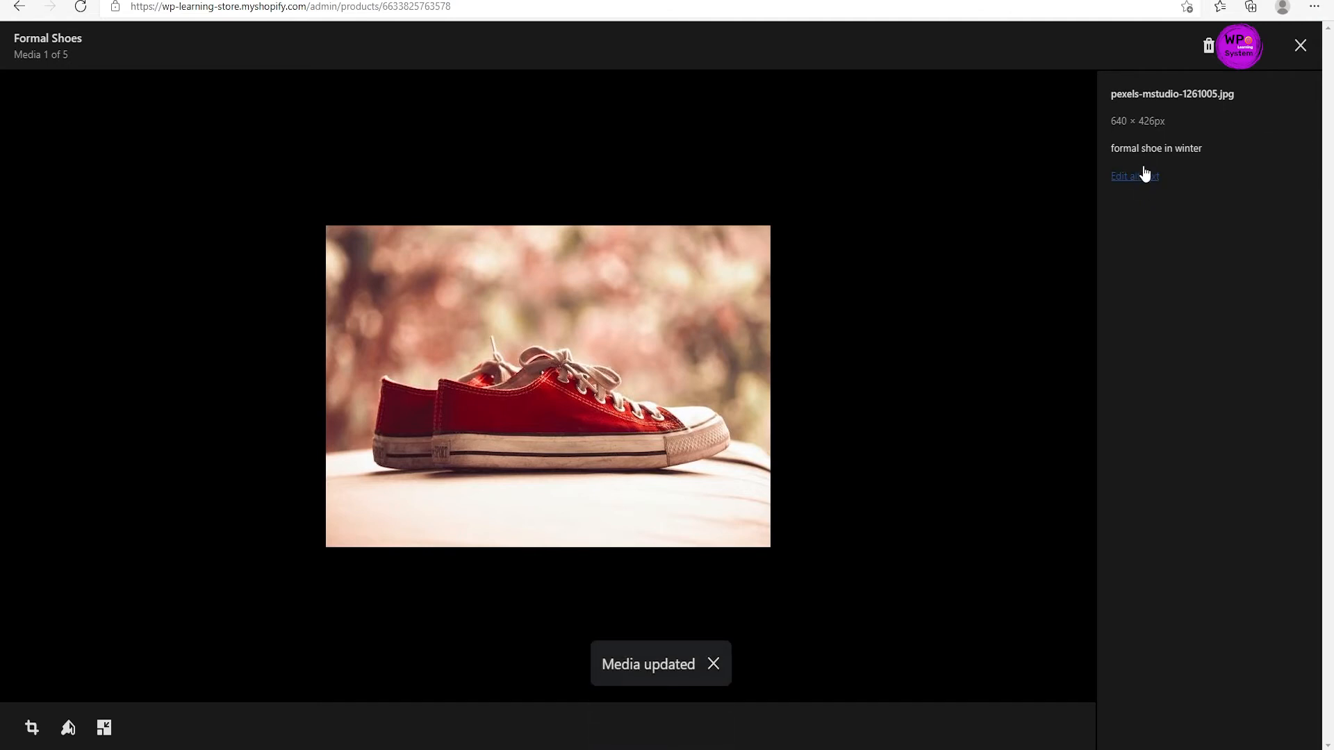
left_click(15, 15)
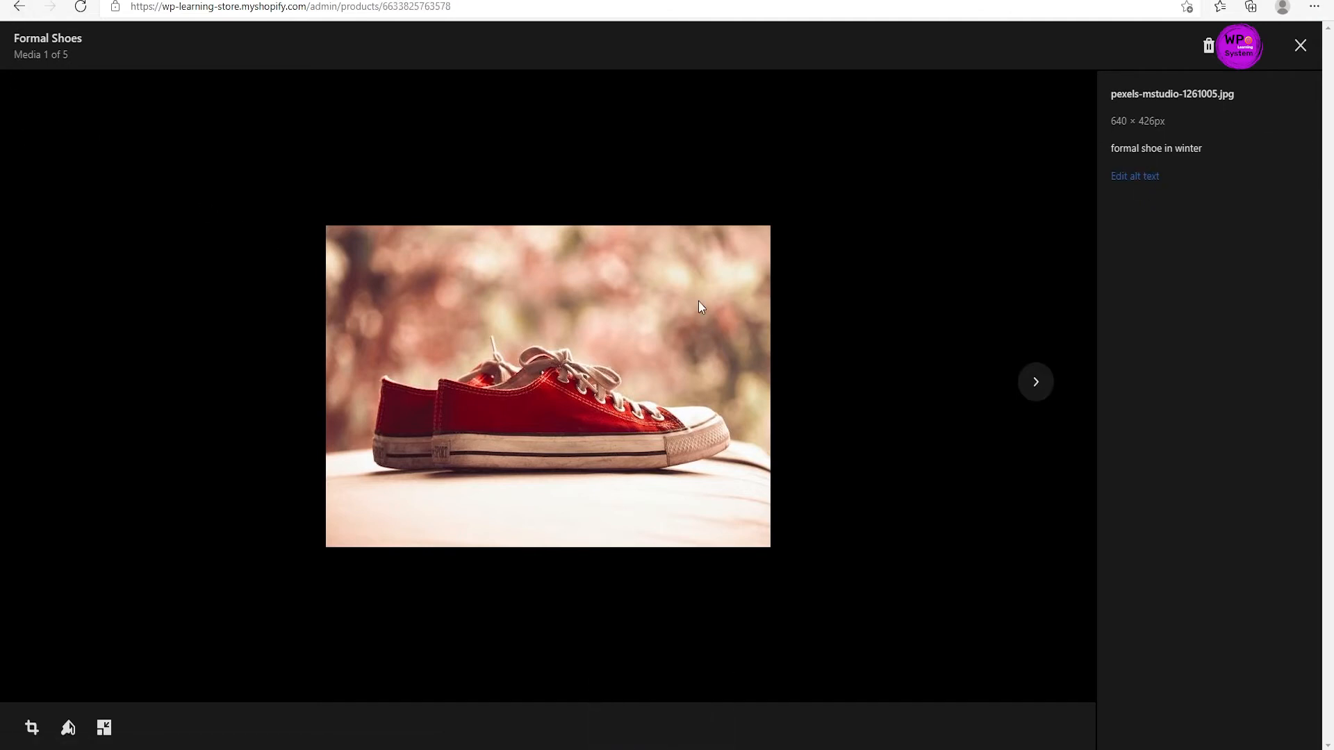
left_click(1296, 44)
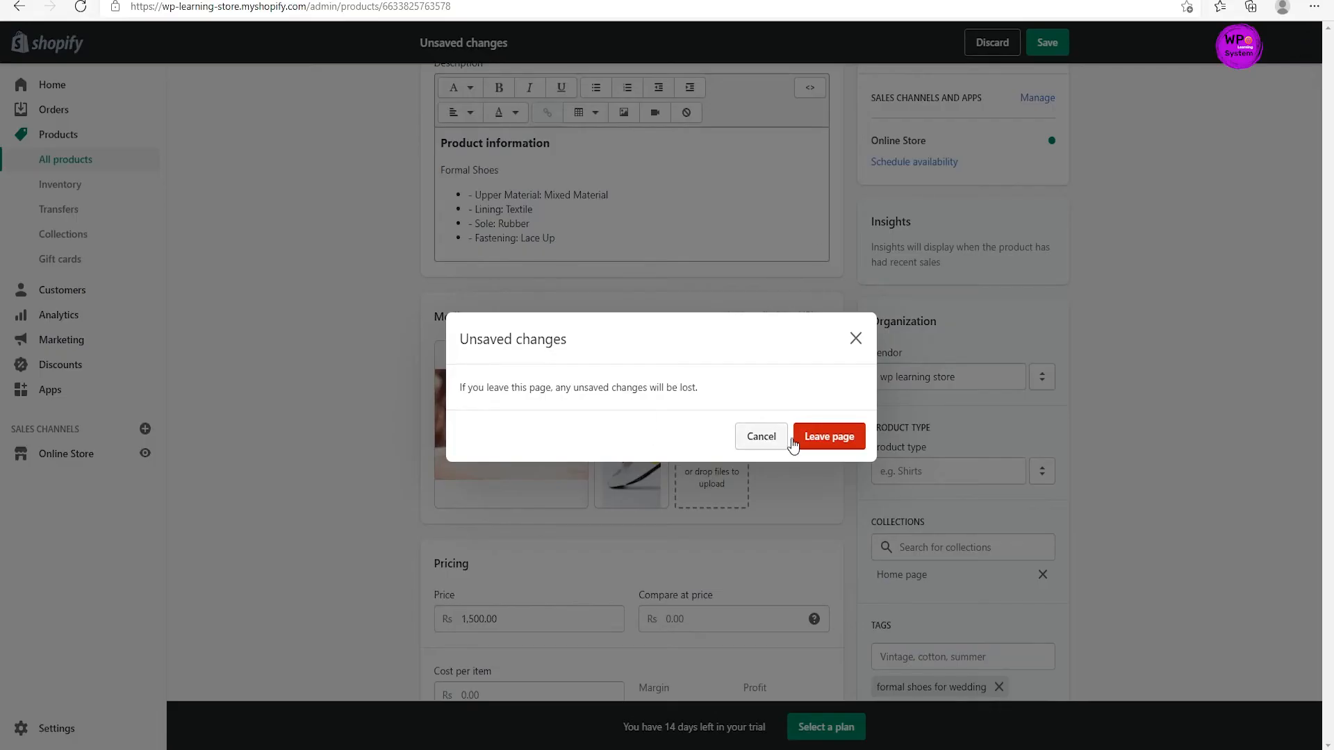
left_click(855, 339)
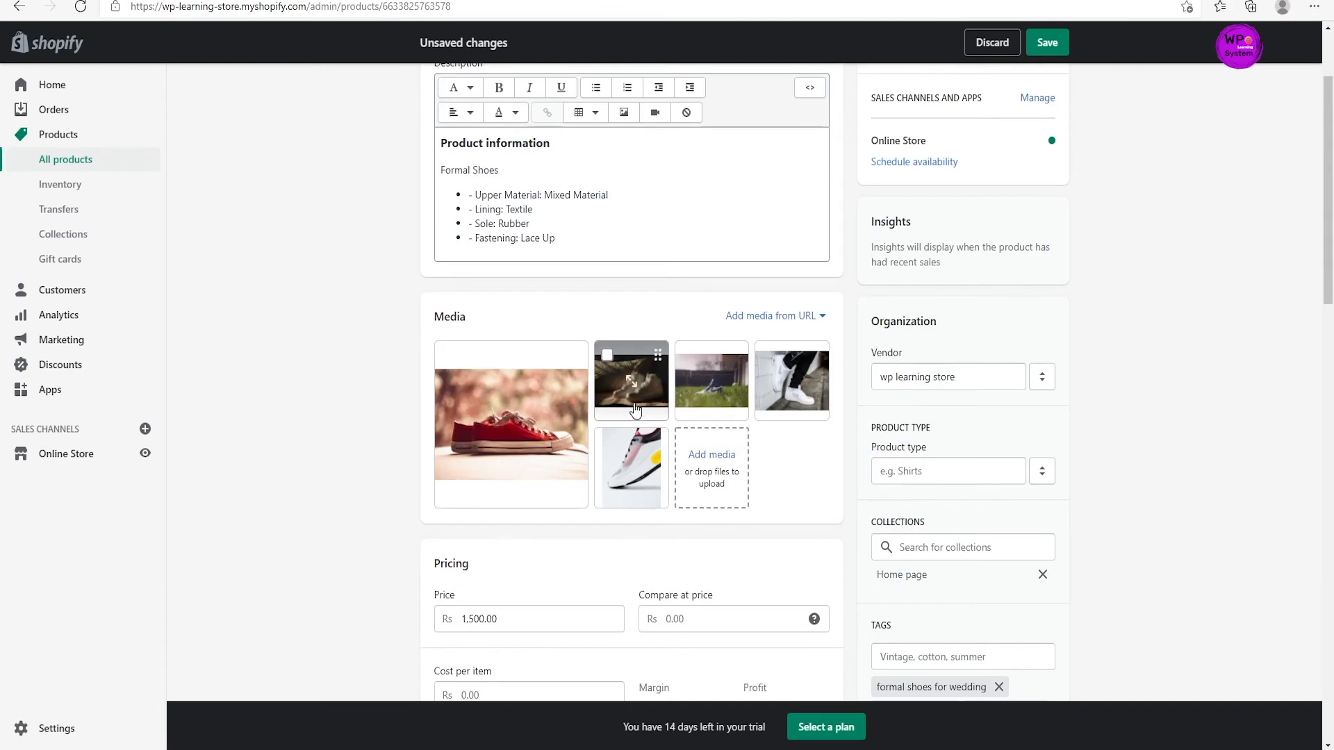
Save the alt text "formal shoes foe men" for the second product image, the white high-top sneakers, and close the viewer
left_click(655, 381)
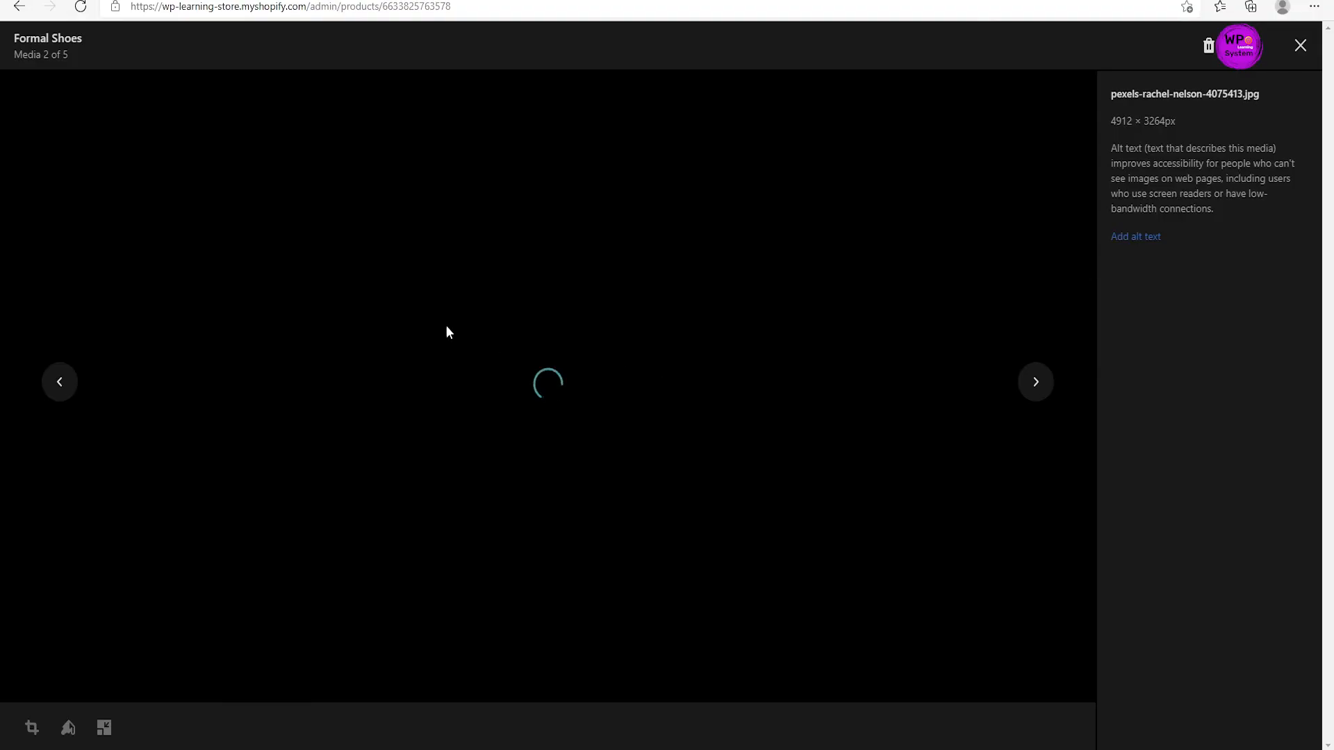
left_click(1121, 238)
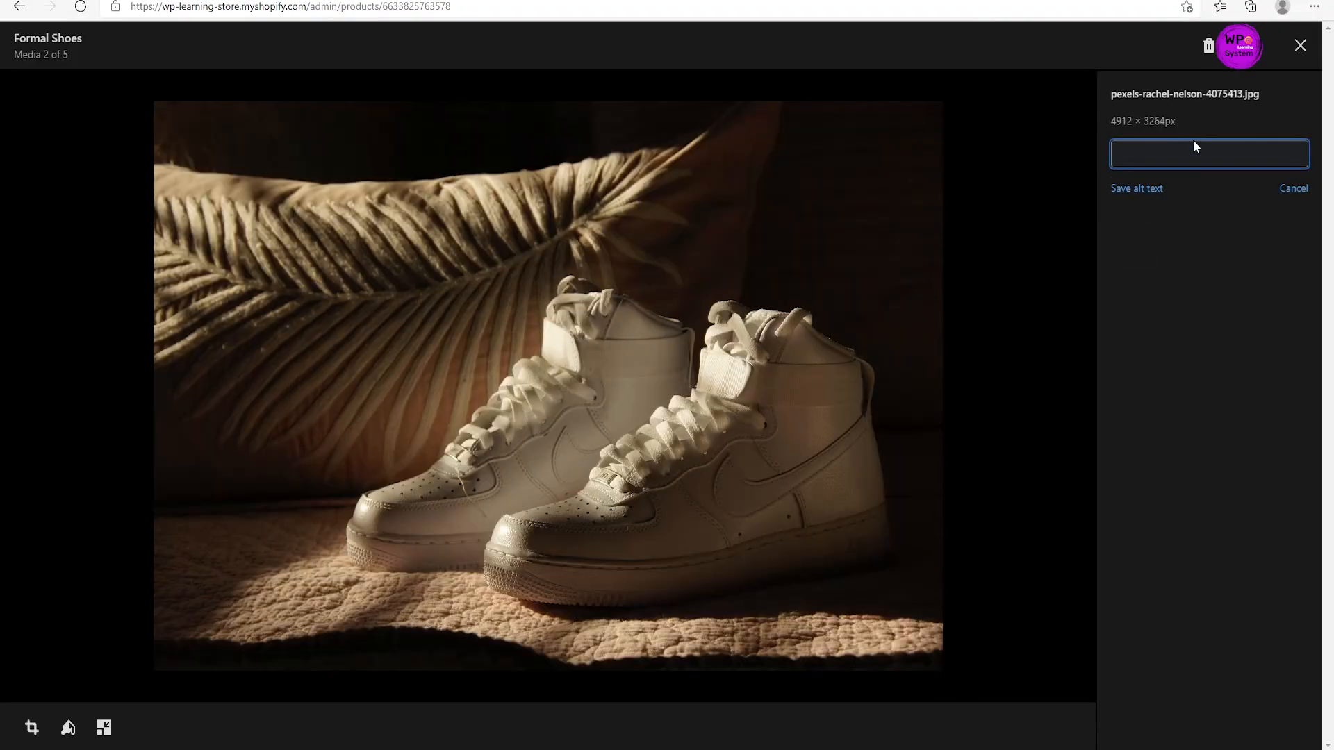
type("formal shoes foe men")
left_click(1143, 188)
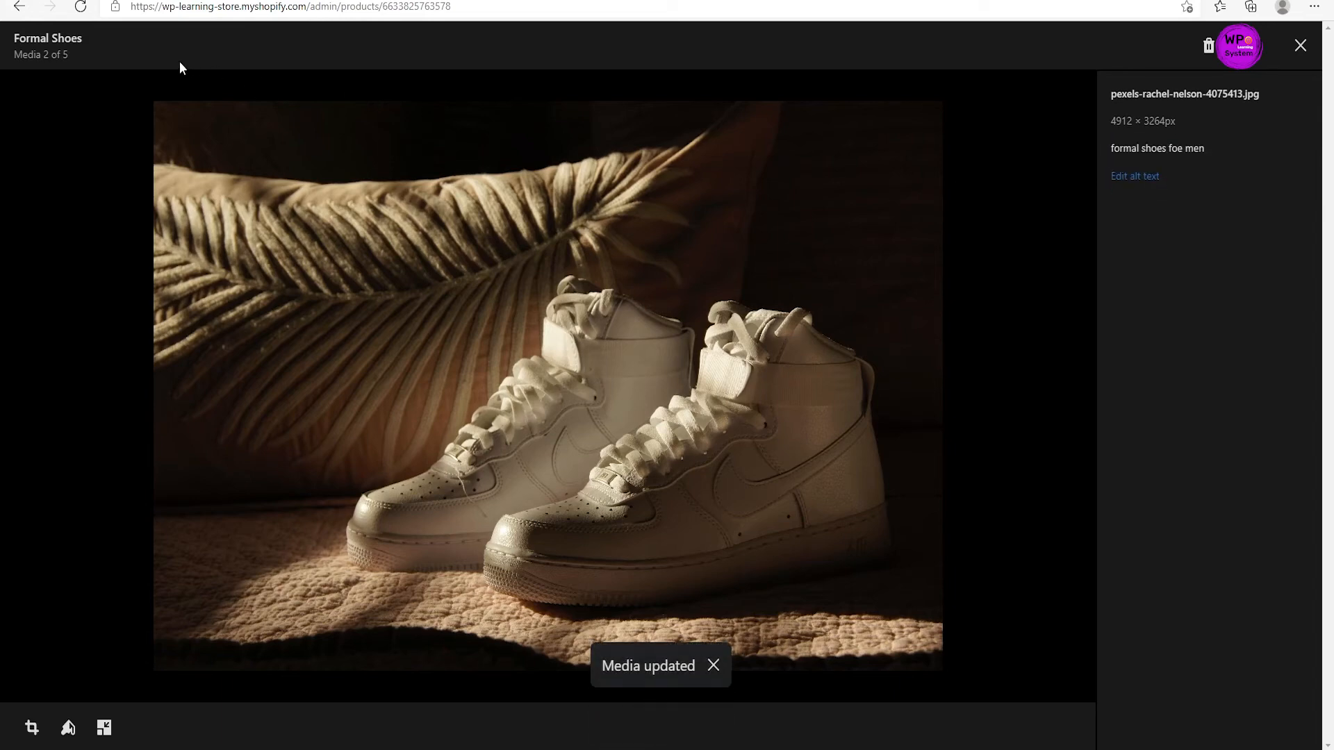
left_click(1297, 47)
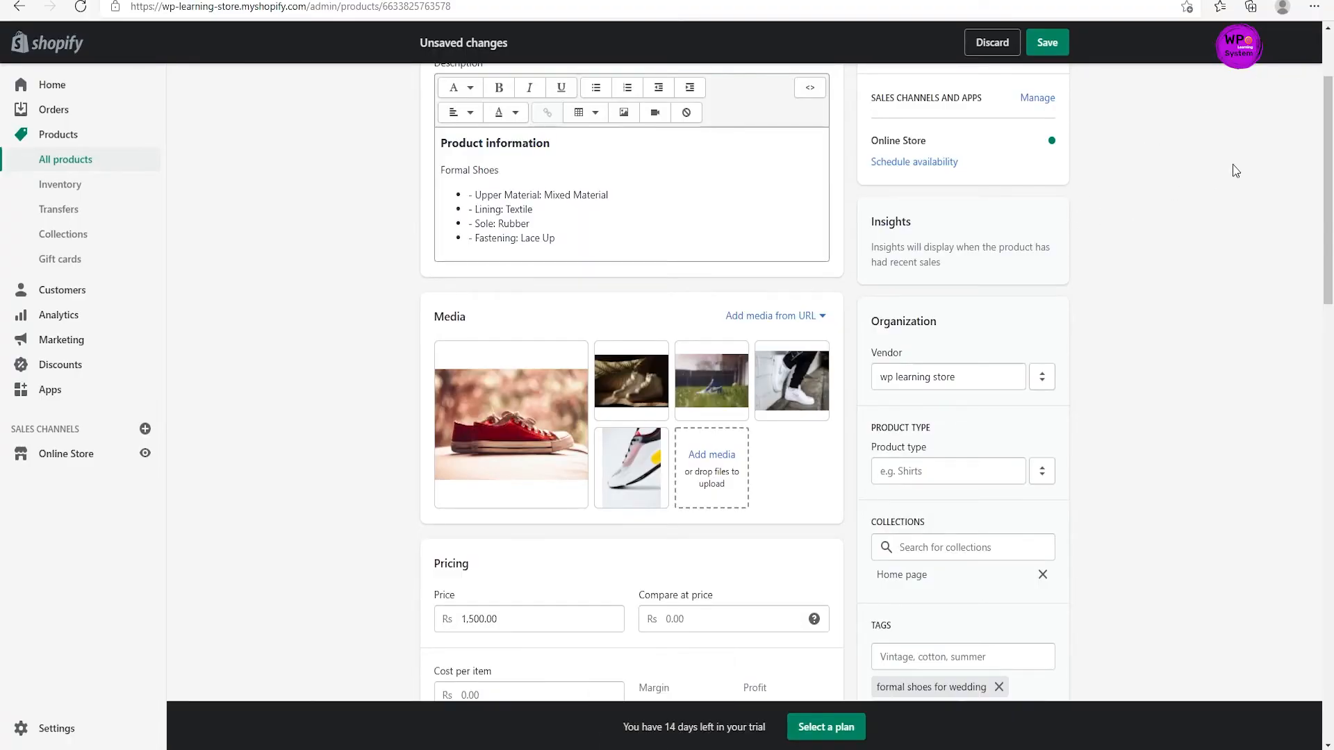
Review the product's description, search engine listing, tags and media, and save the product
scroll(1143, 115, "up", 2)
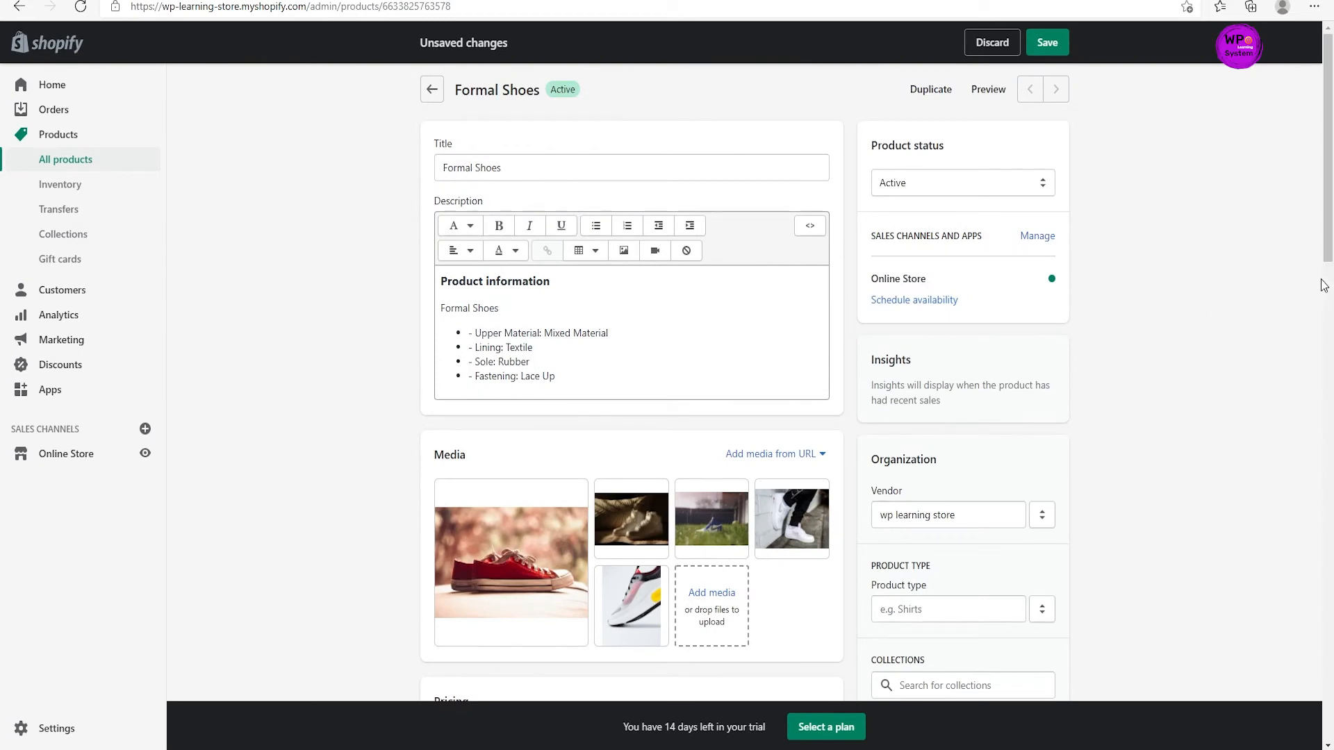
left_click_drag(1329, 217, 1330, 695)
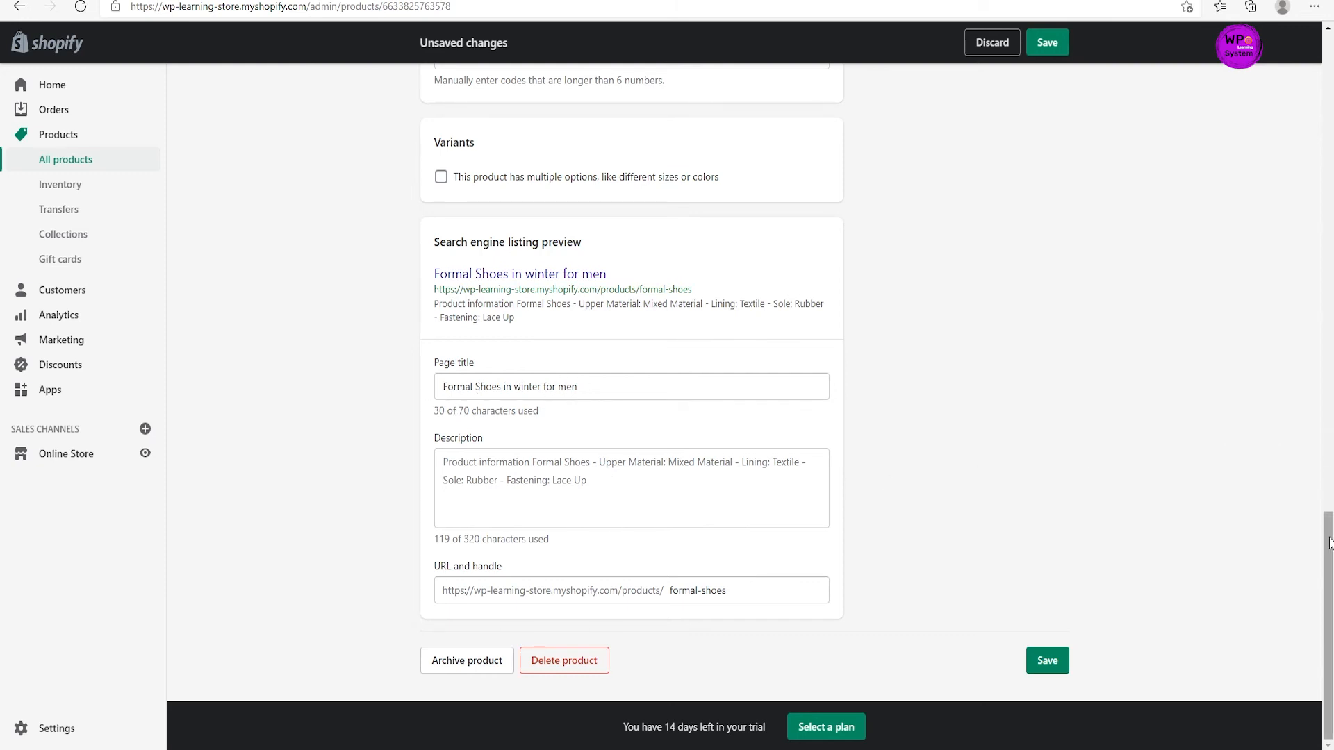
left_click_drag(1327, 549, 1263, 192)
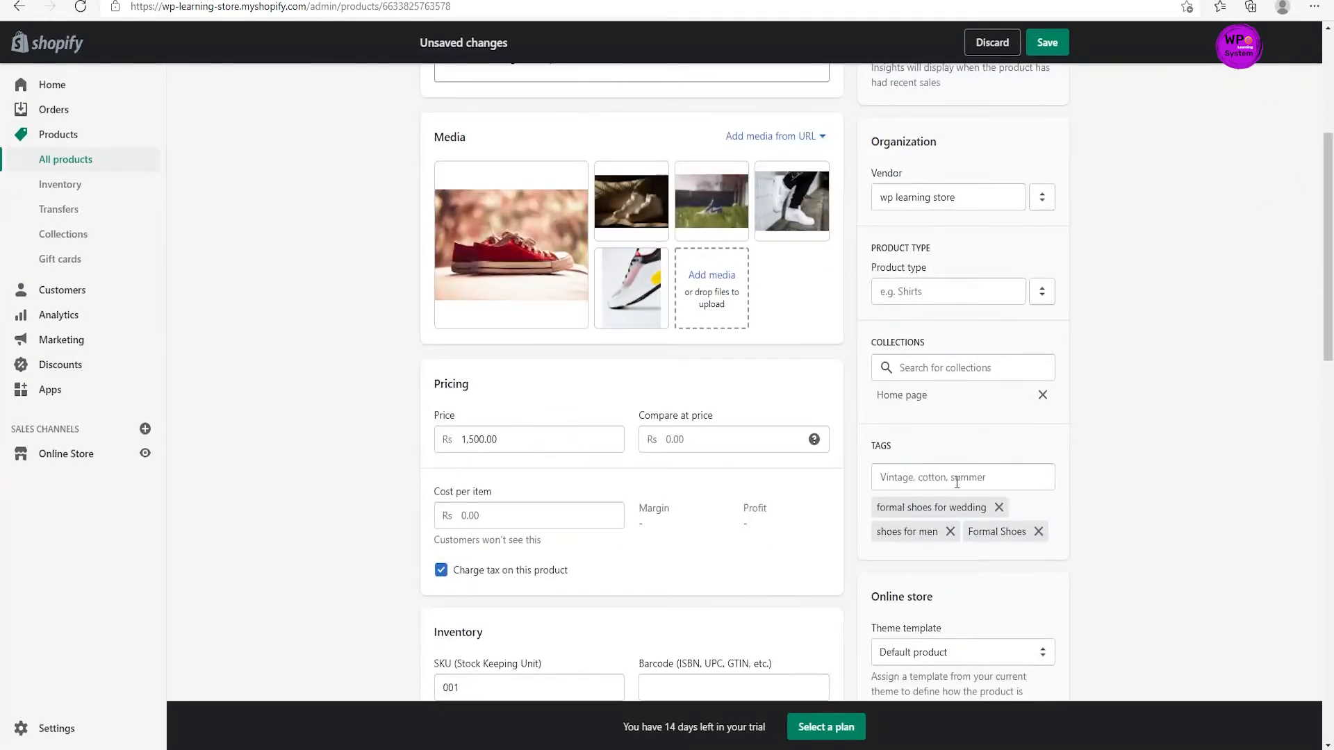
left_click_drag(1327, 336, 1328, 280)
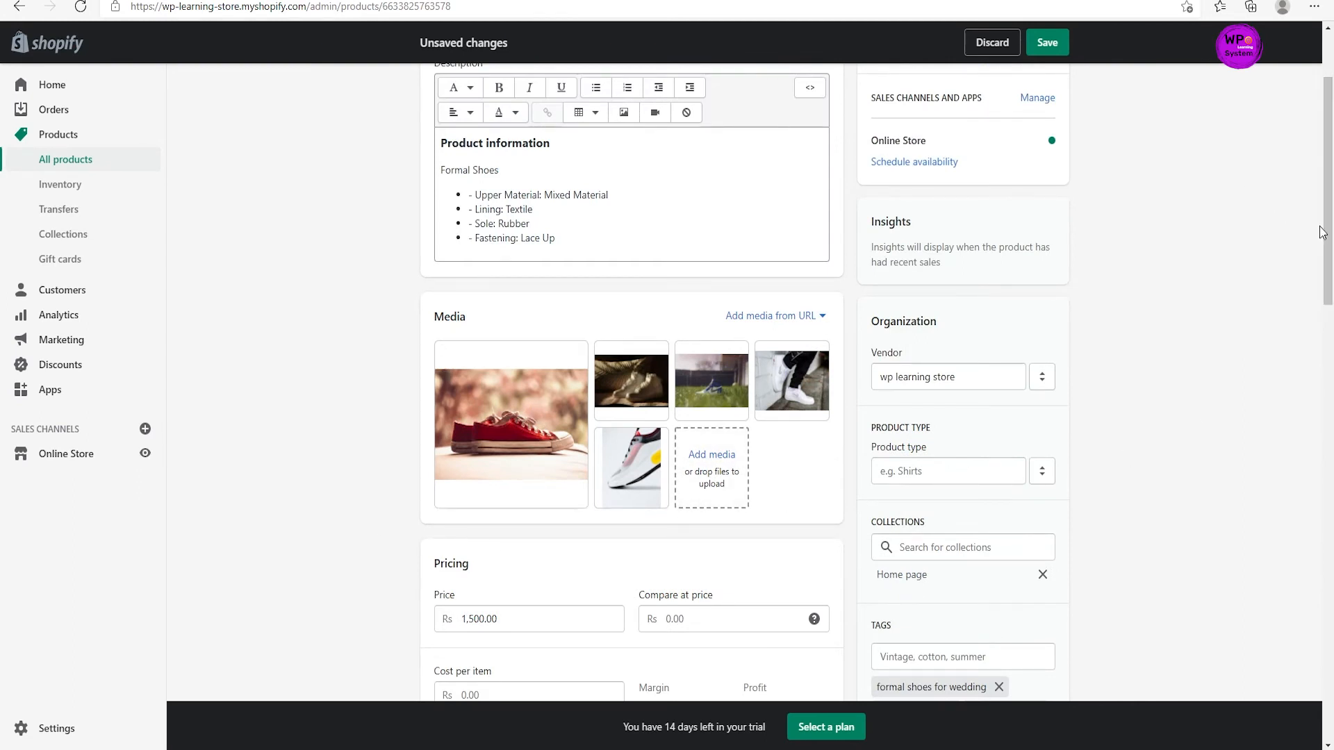
left_click(1047, 44)
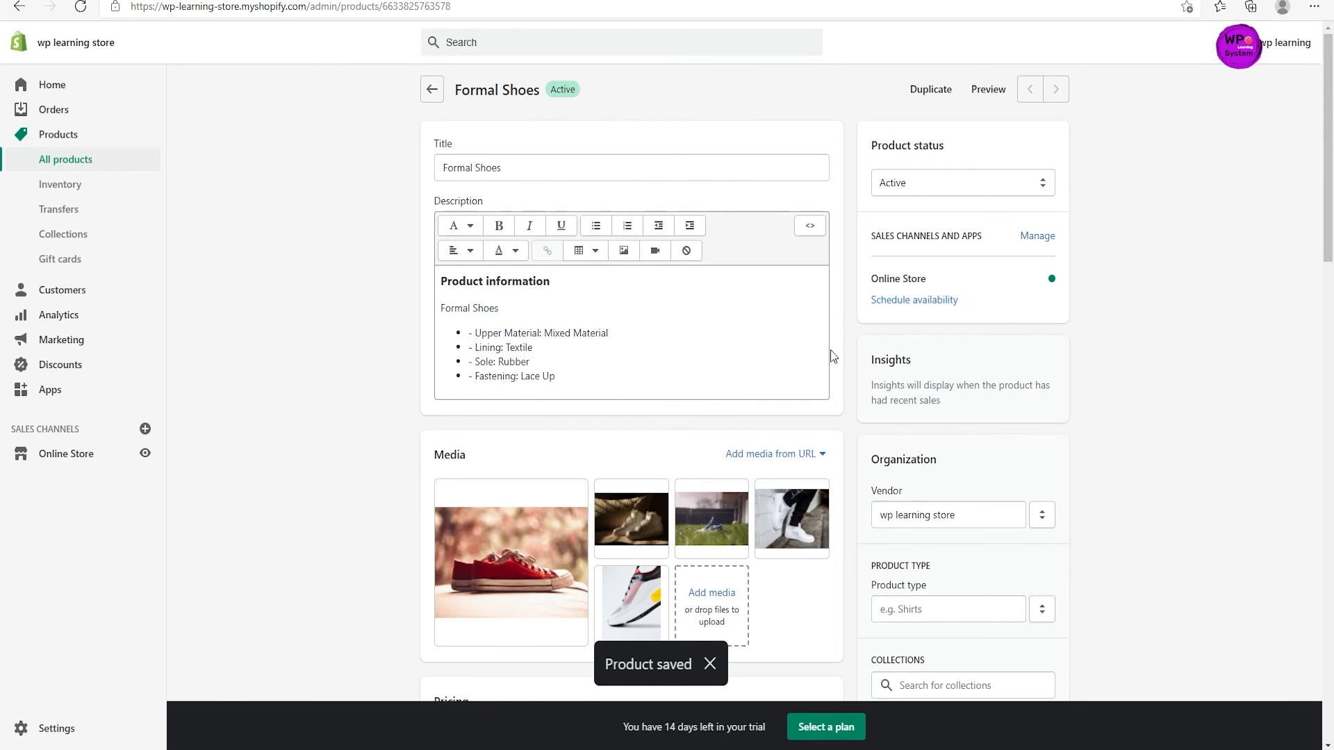
Open the Dawn theme of the online store for customization and preview the catalog and home pages
left_click(62, 456)
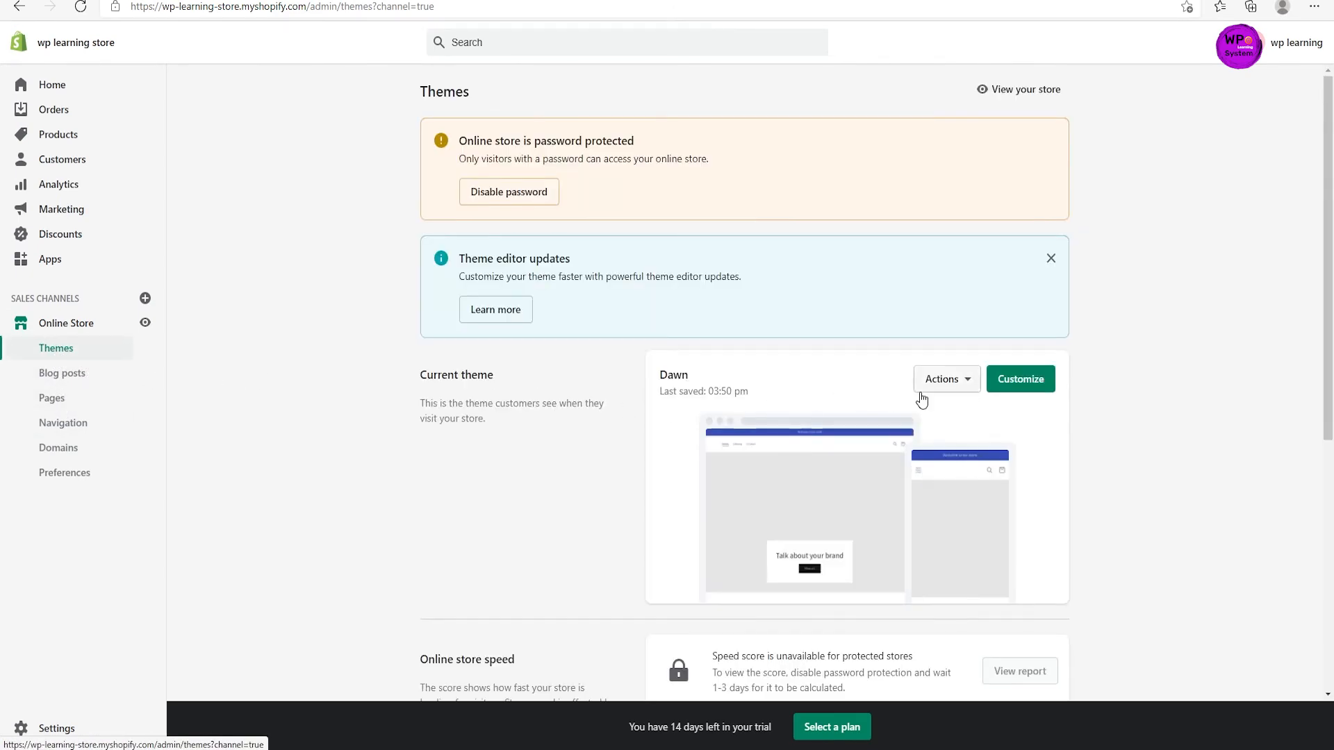
left_click(1007, 379)
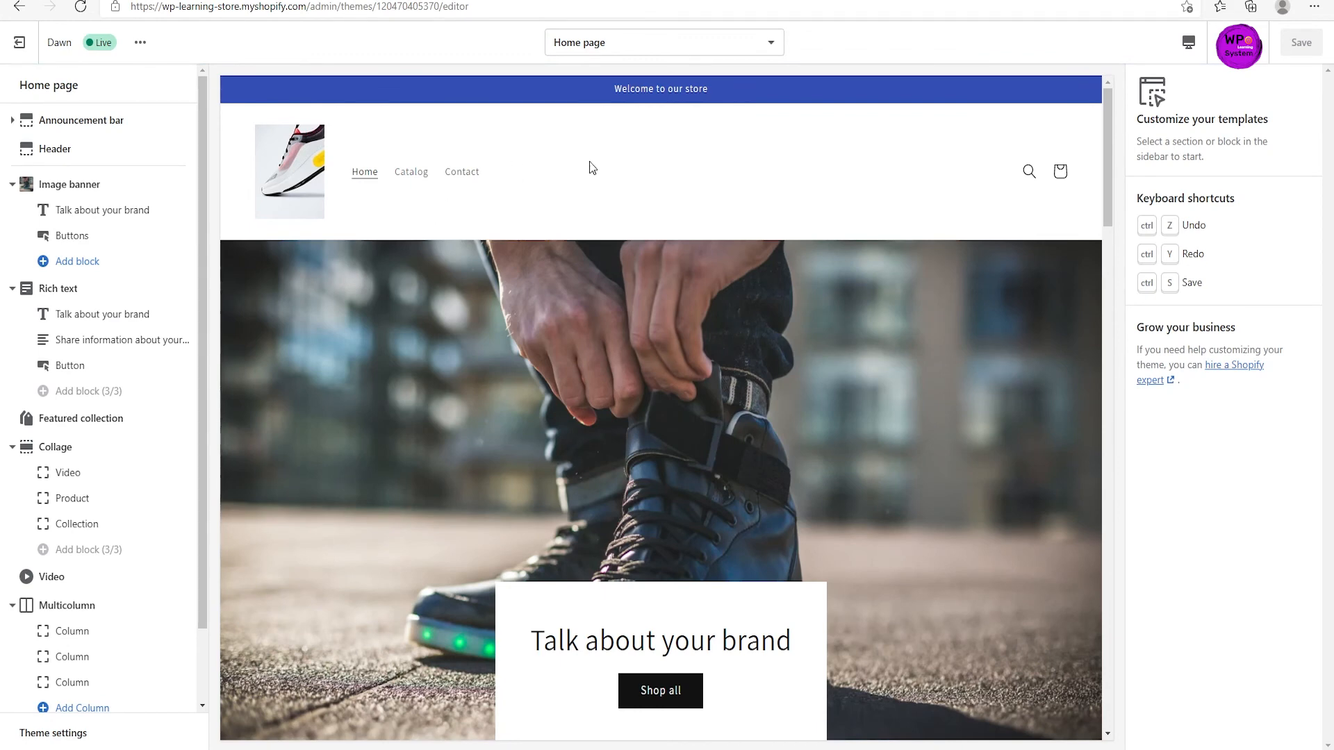
left_click(437, 183)
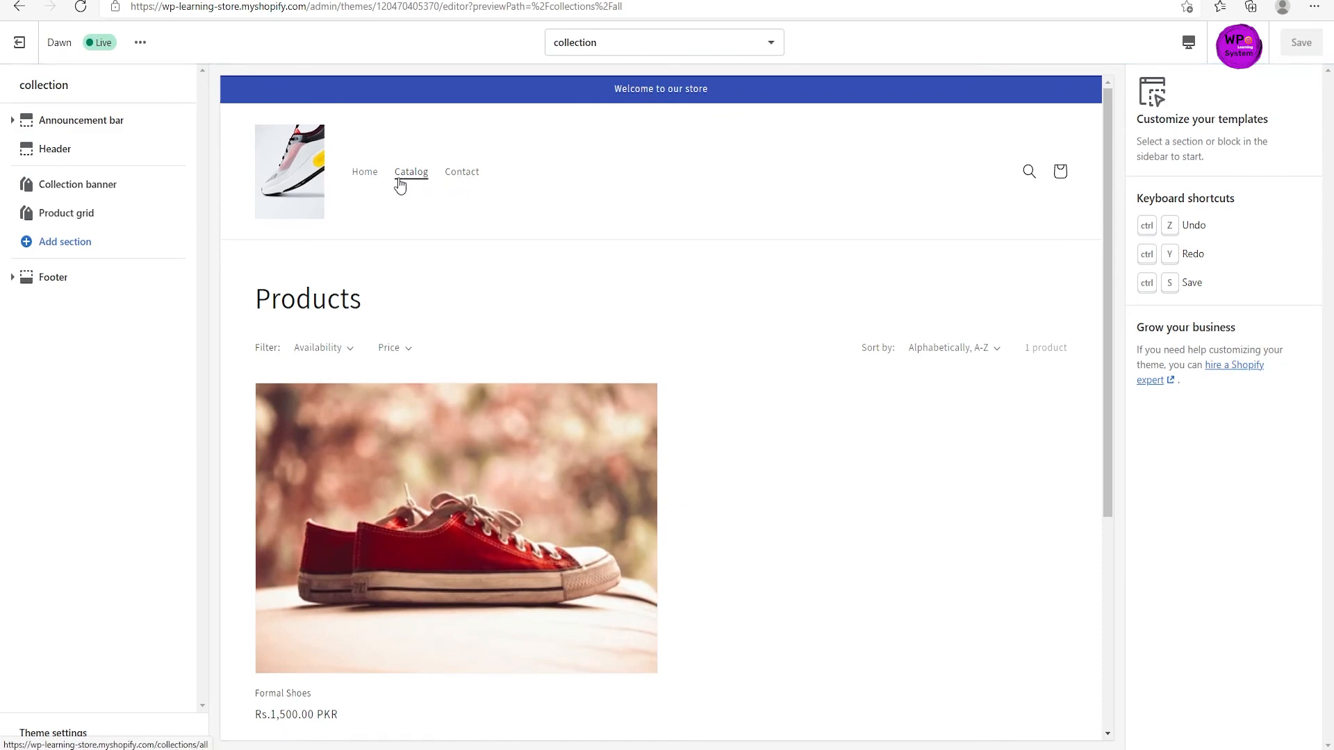
left_click(368, 179)
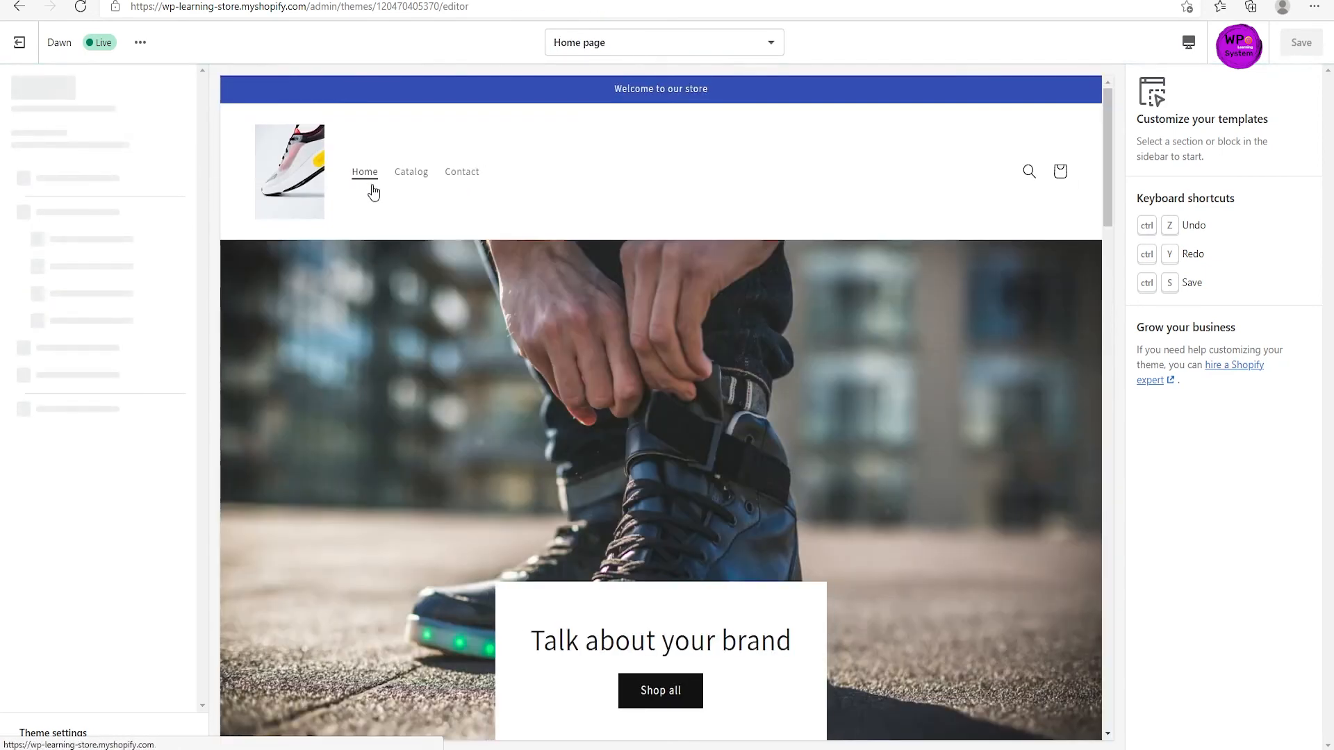
scroll(1110, 307, "down", 8)
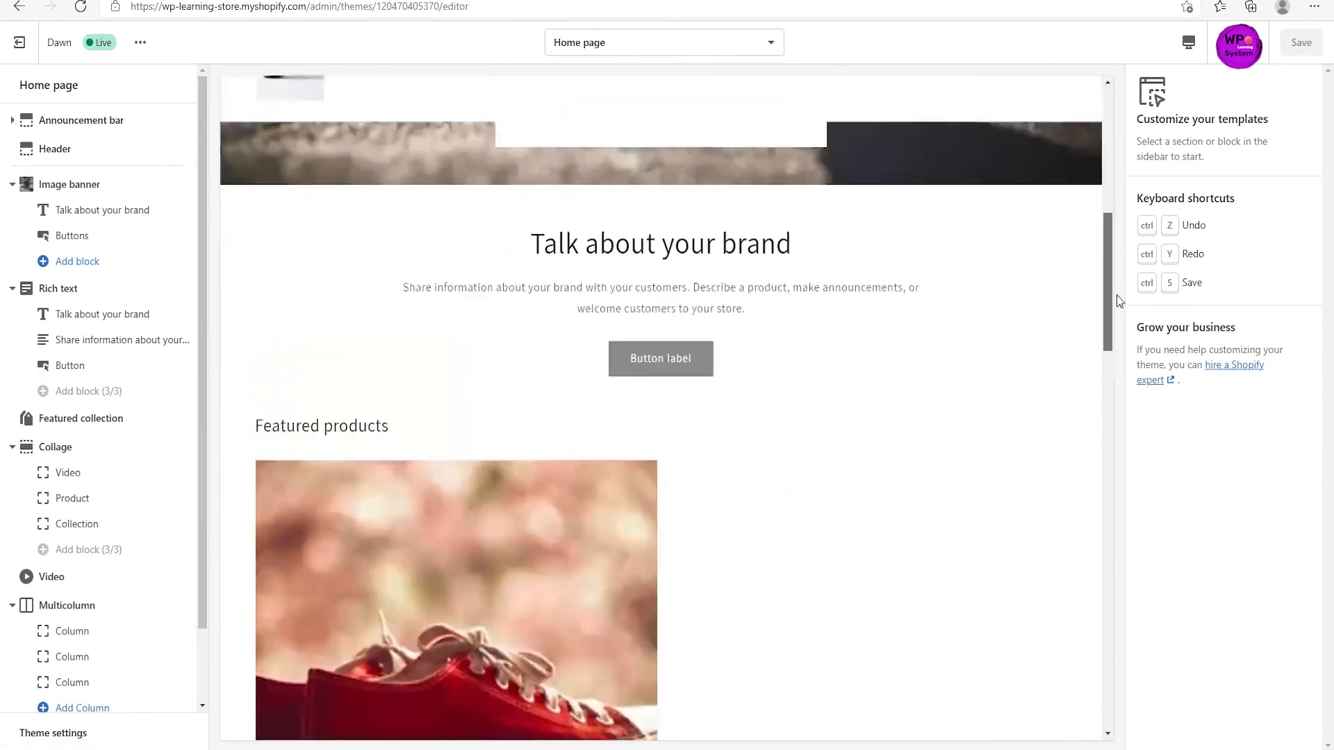
scroll(1110, 223, "up", 8)
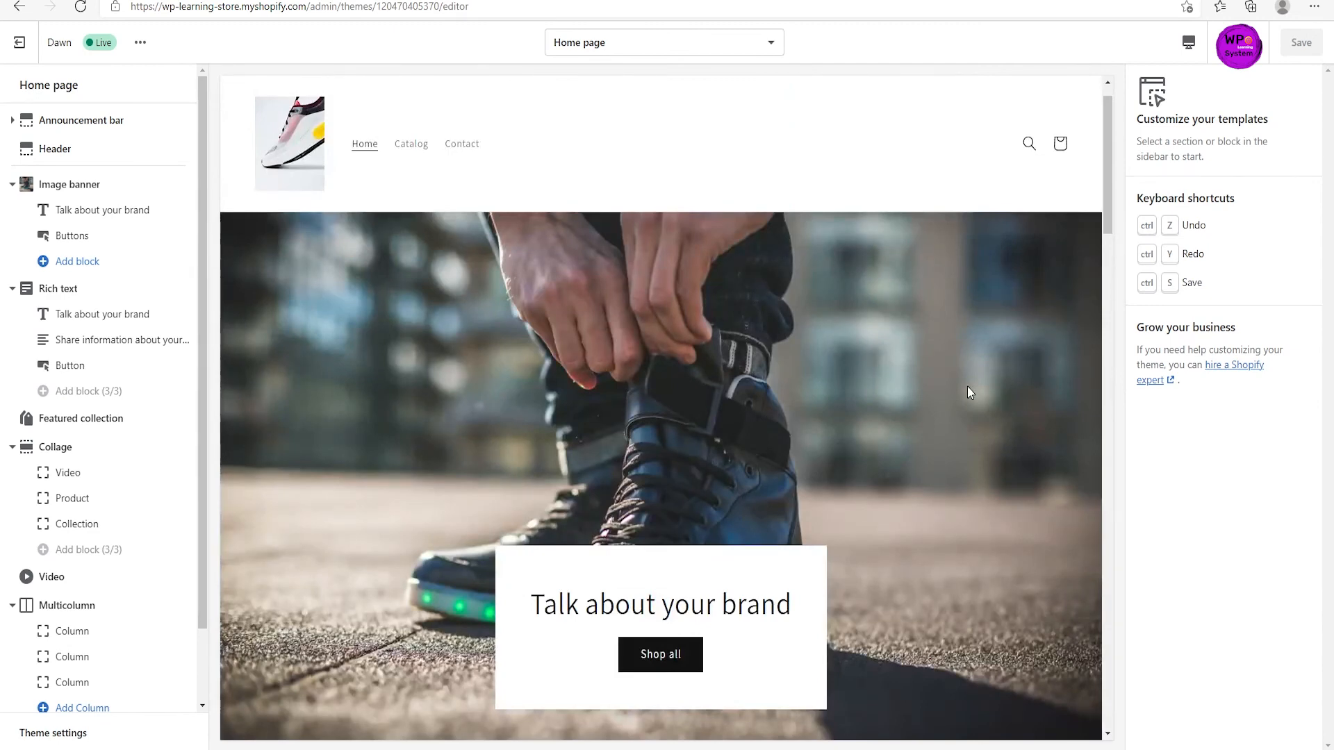
Save the alt text "formal shoes in winter" for the first image of the home page's image banner
left_click(78, 185)
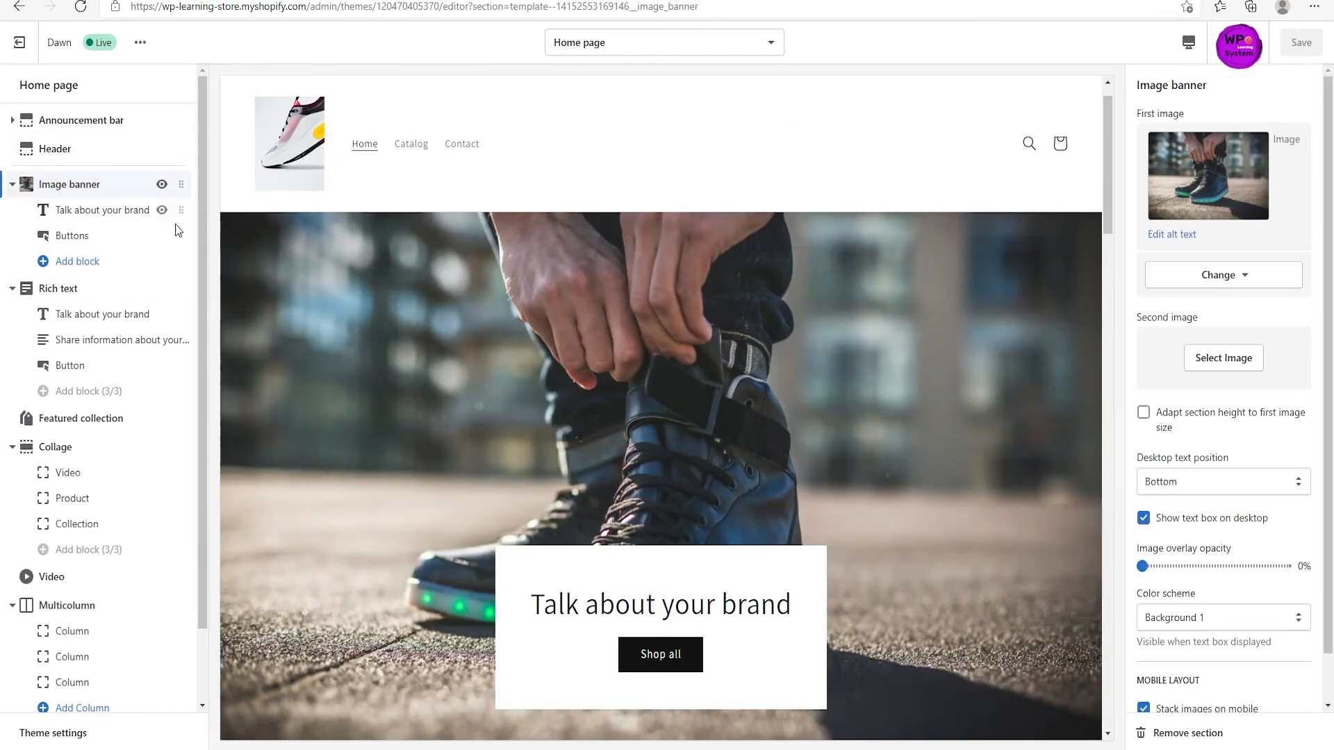
left_click(1196, 242)
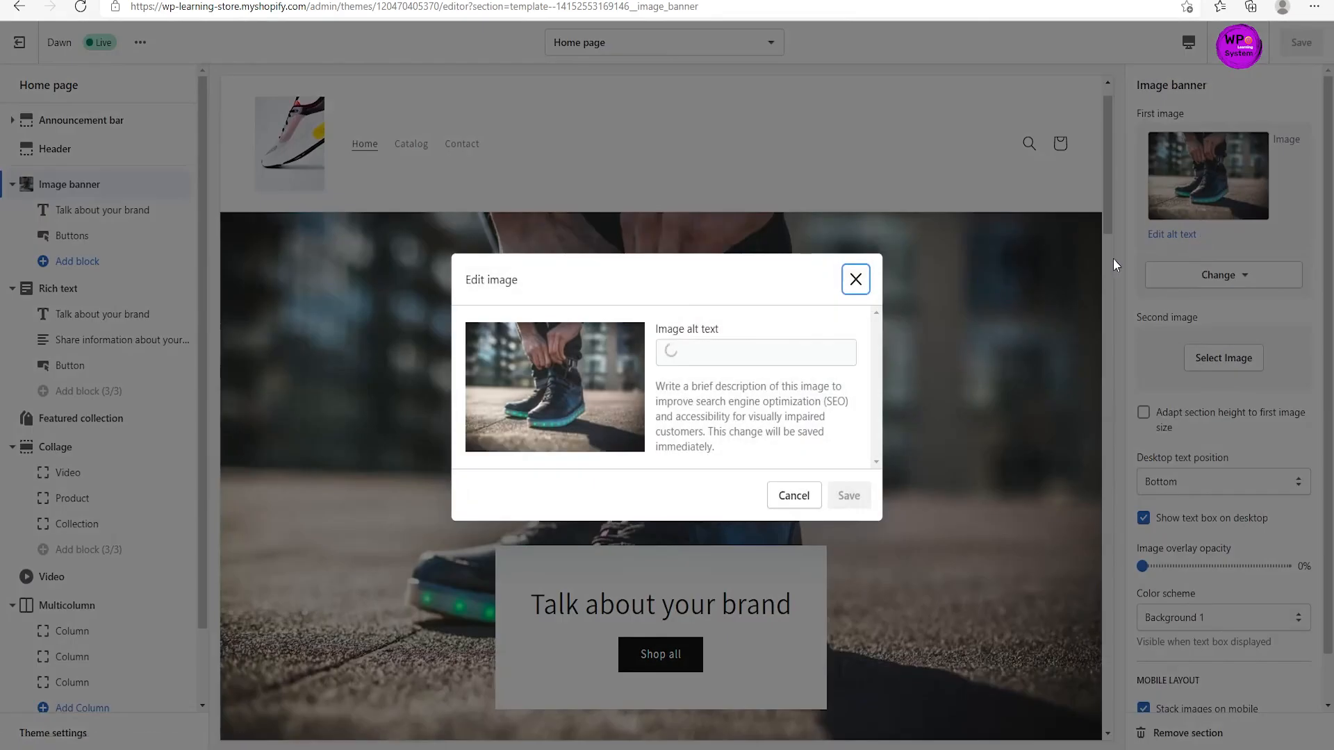
left_click(760, 356)
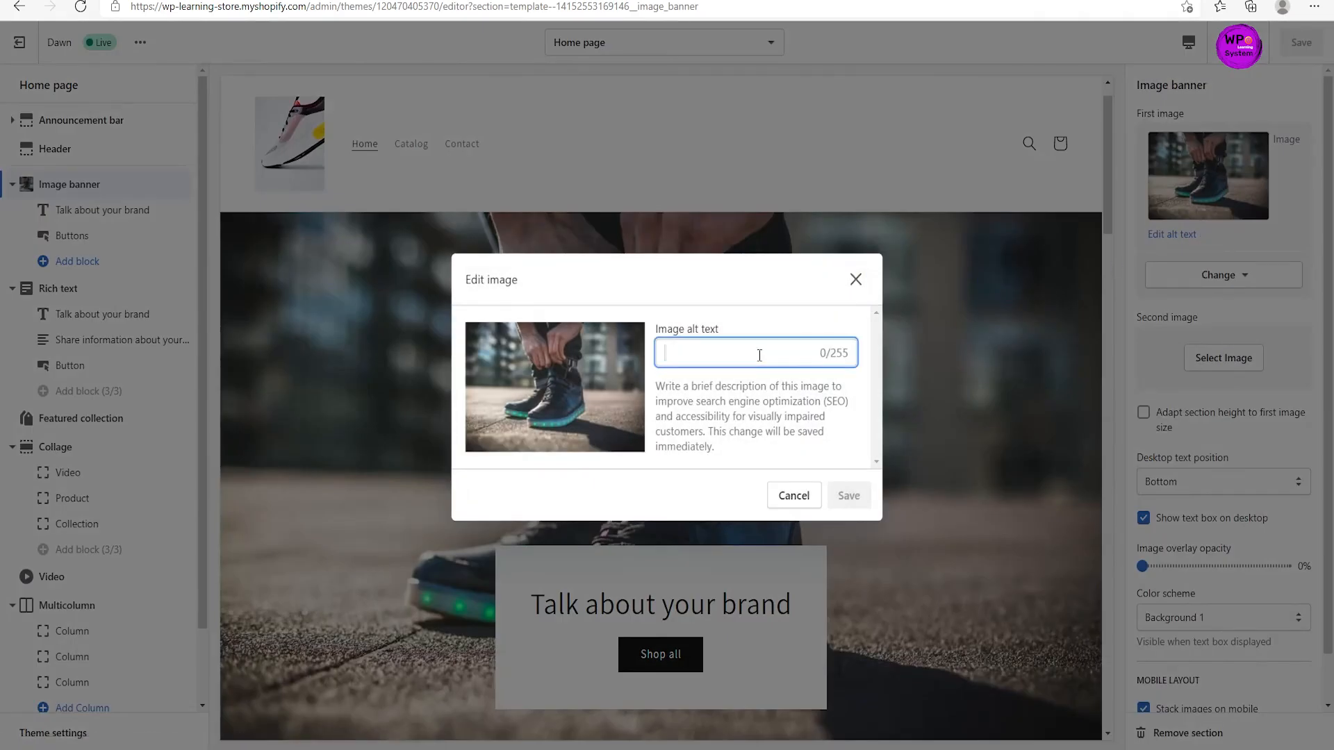
type("m")
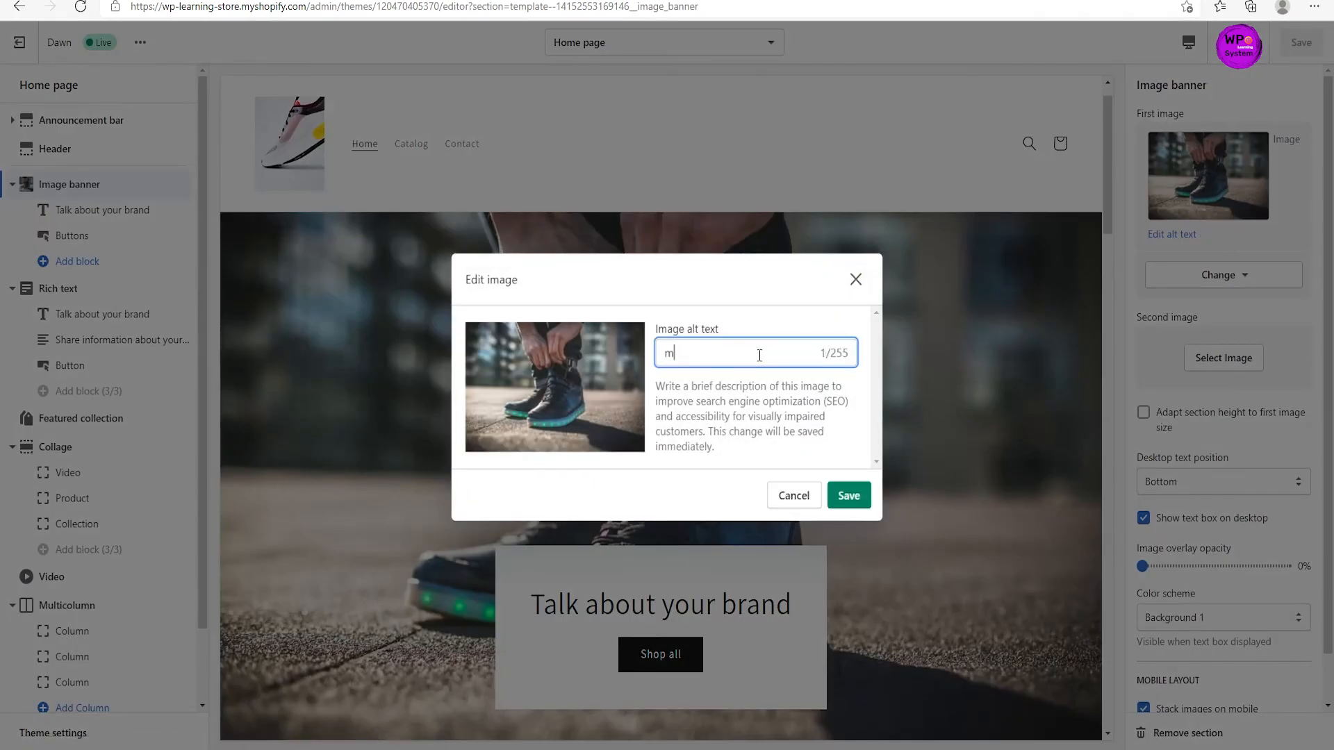
key("BackSpace")
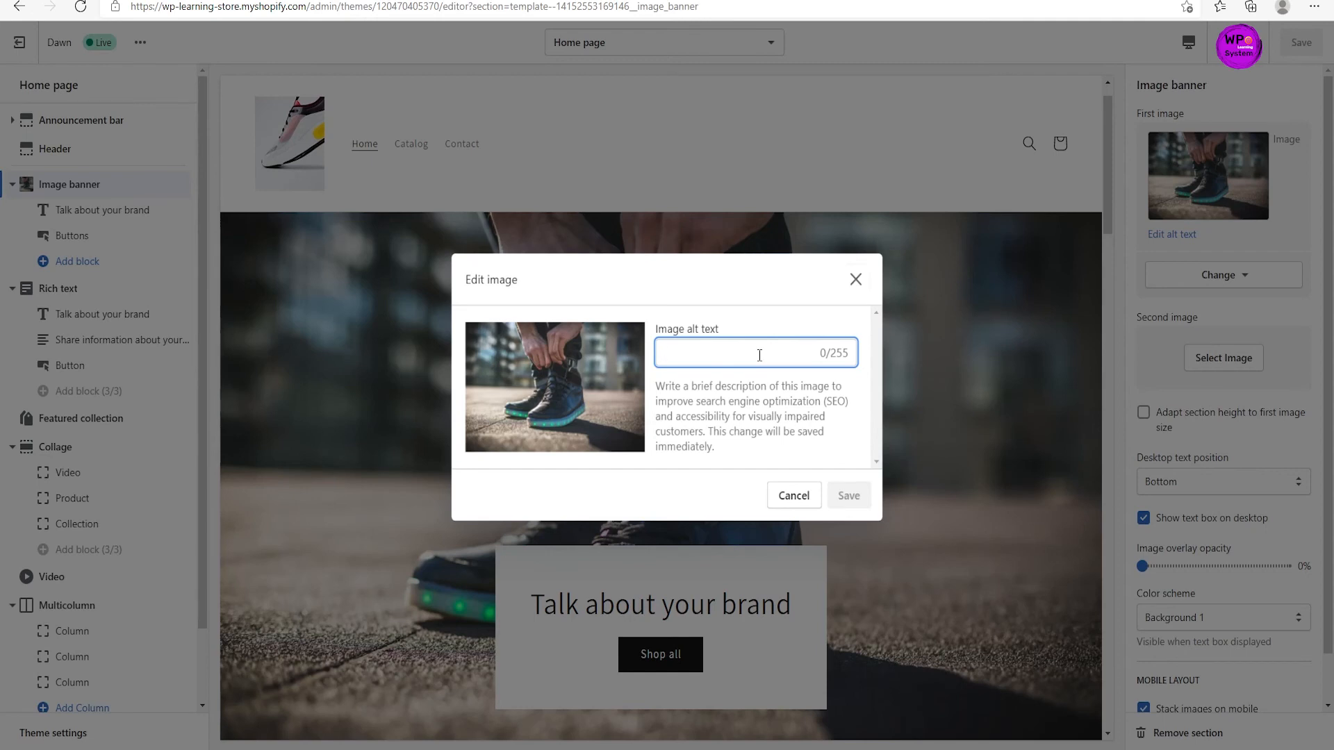
type("formal shoes in winter")
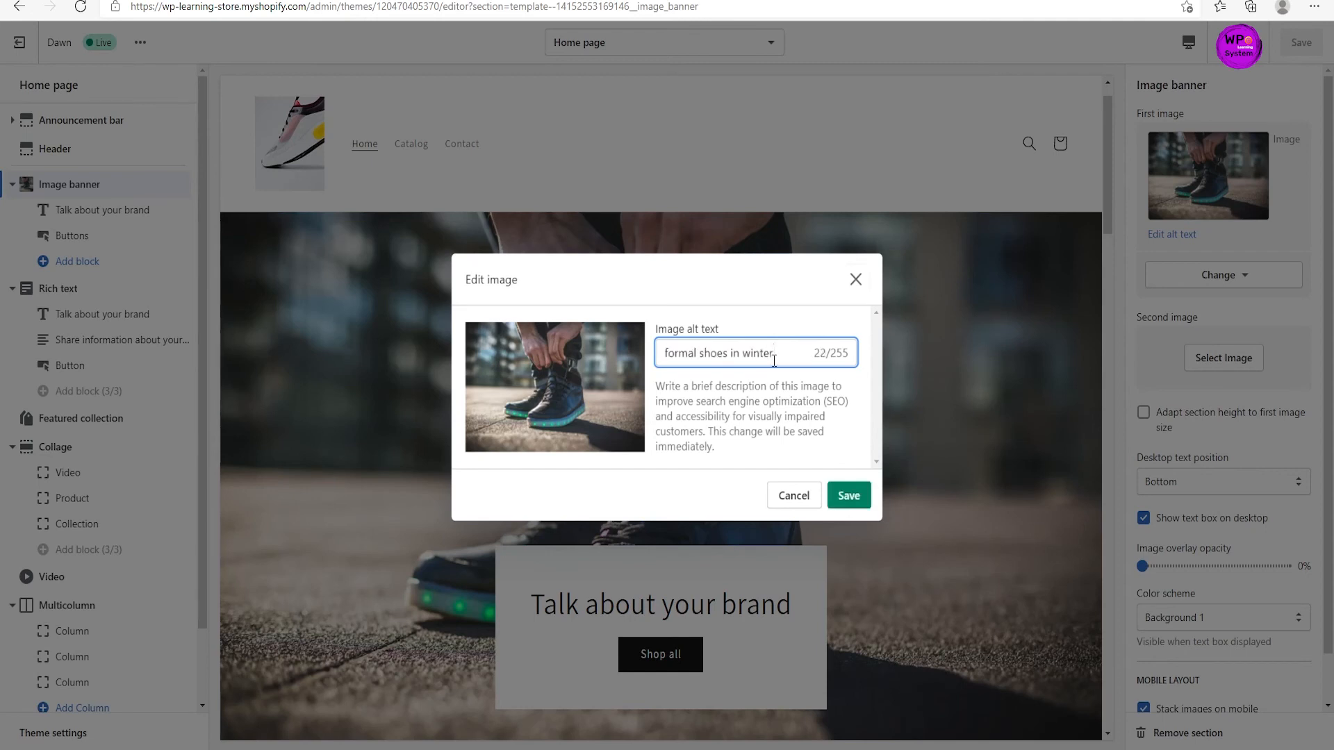
left_click(851, 496)
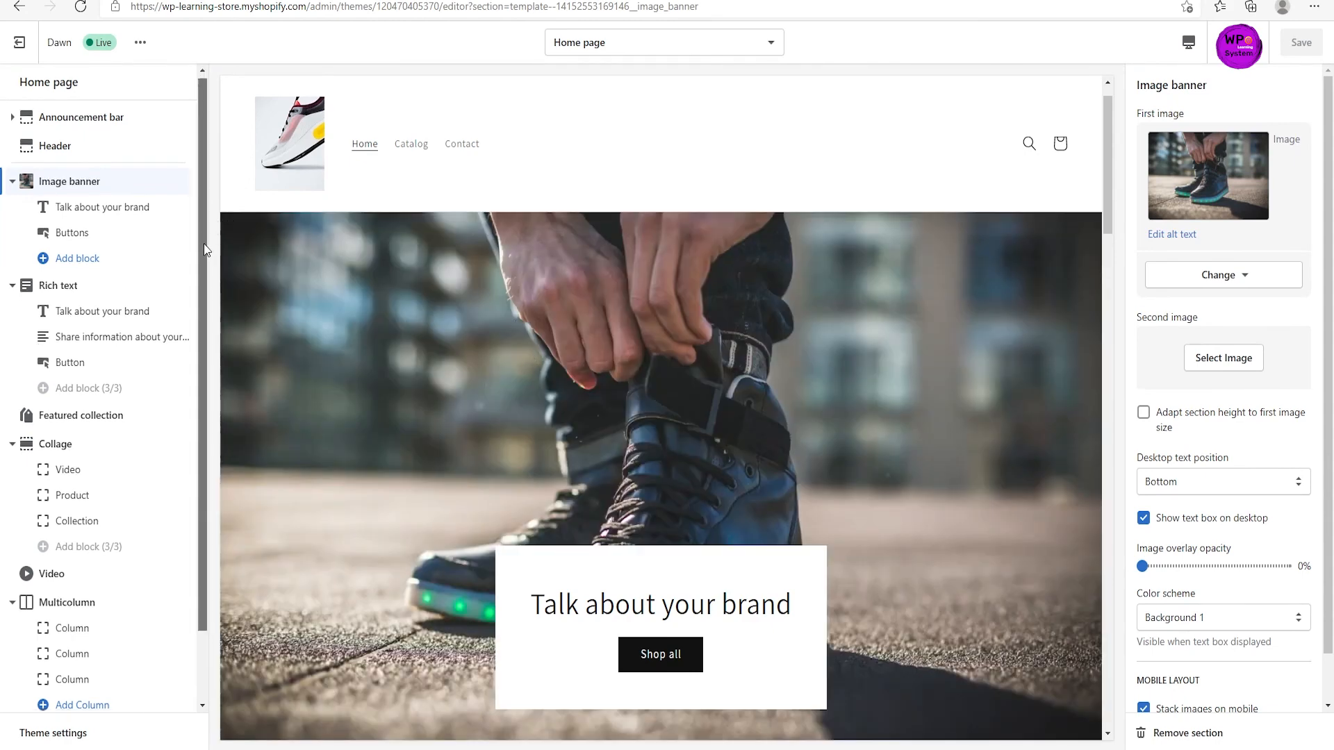
Review the settings of the rich text heading, its description and the featured collection, and exit the theme editor
scroll(203, 347, "down", 2)
left_click(103, 230)
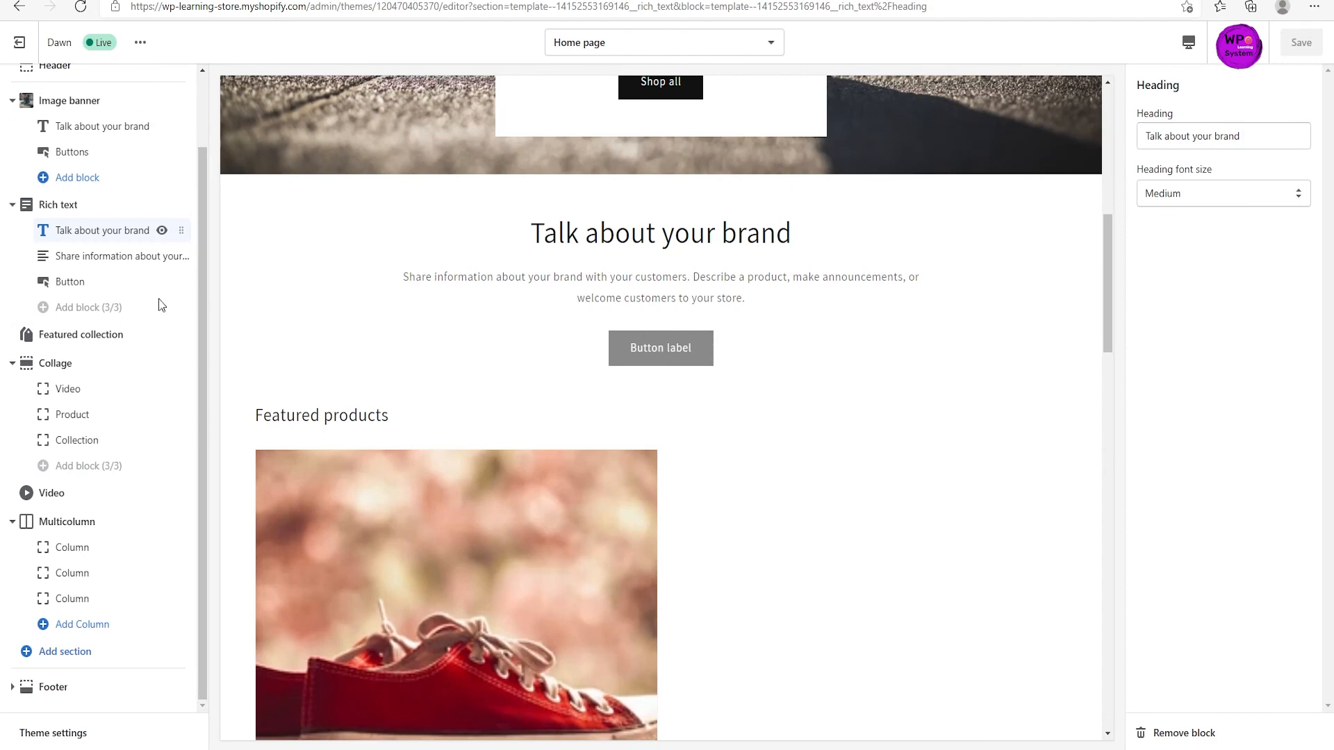
left_click(116, 268)
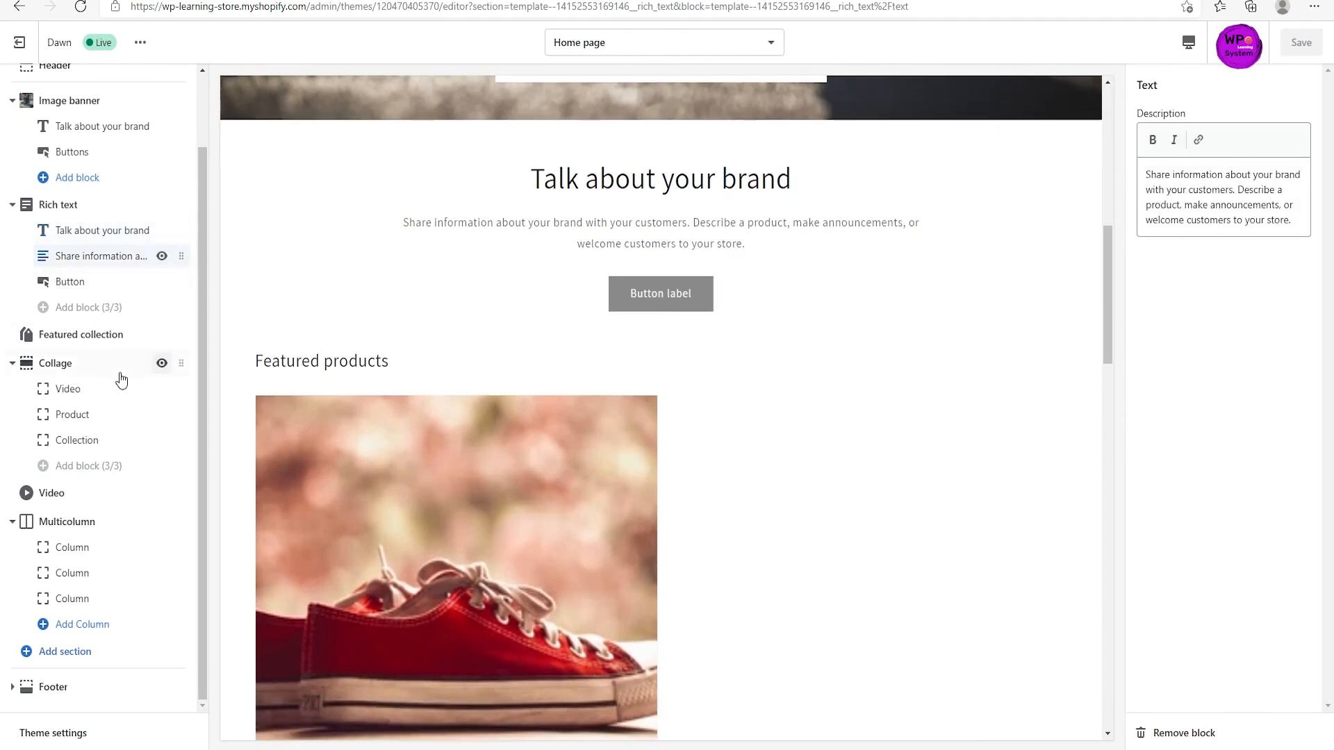
left_click(78, 340)
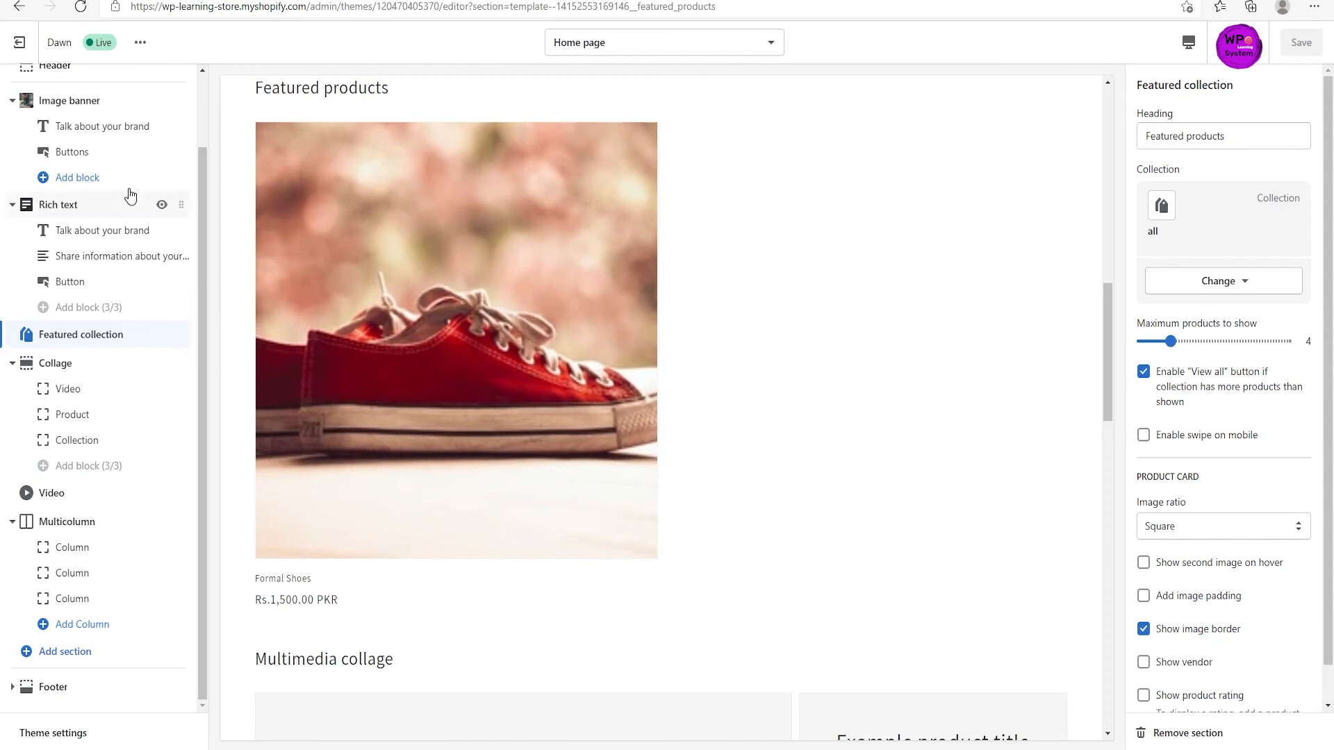
left_click(18, 44)
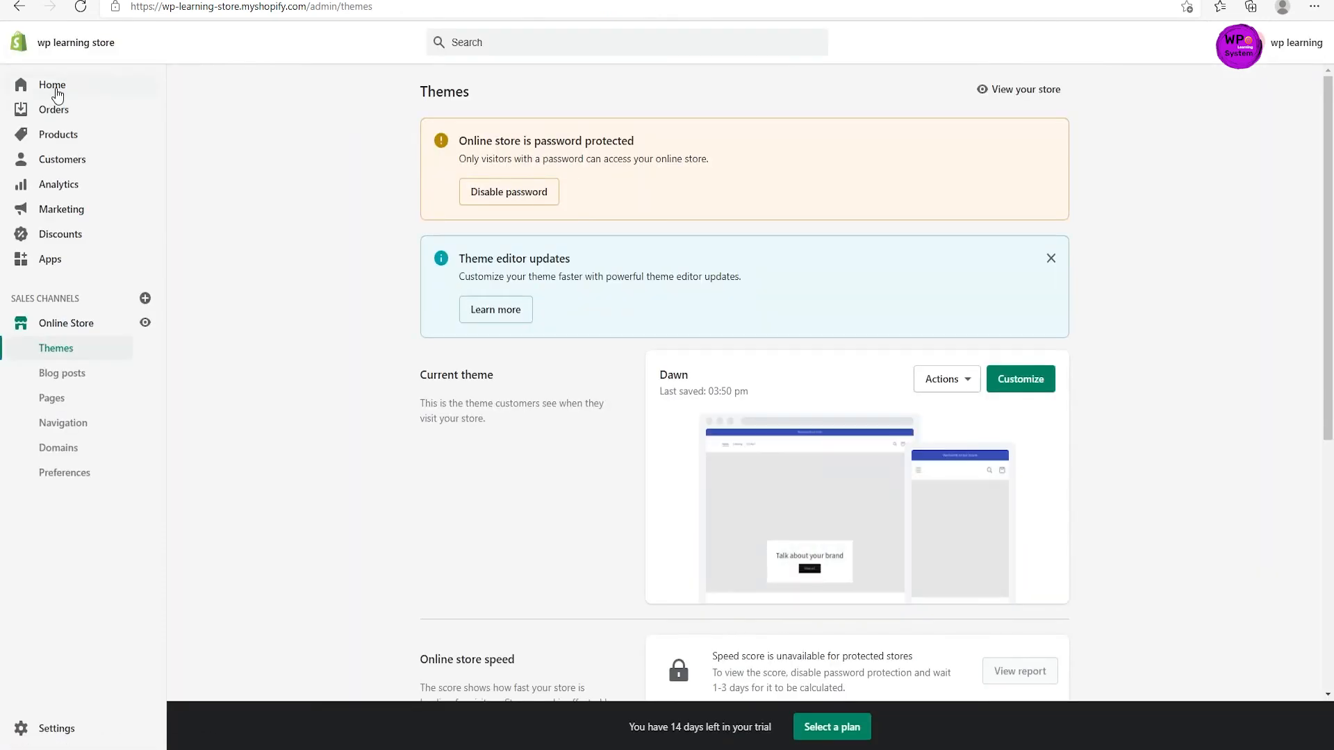